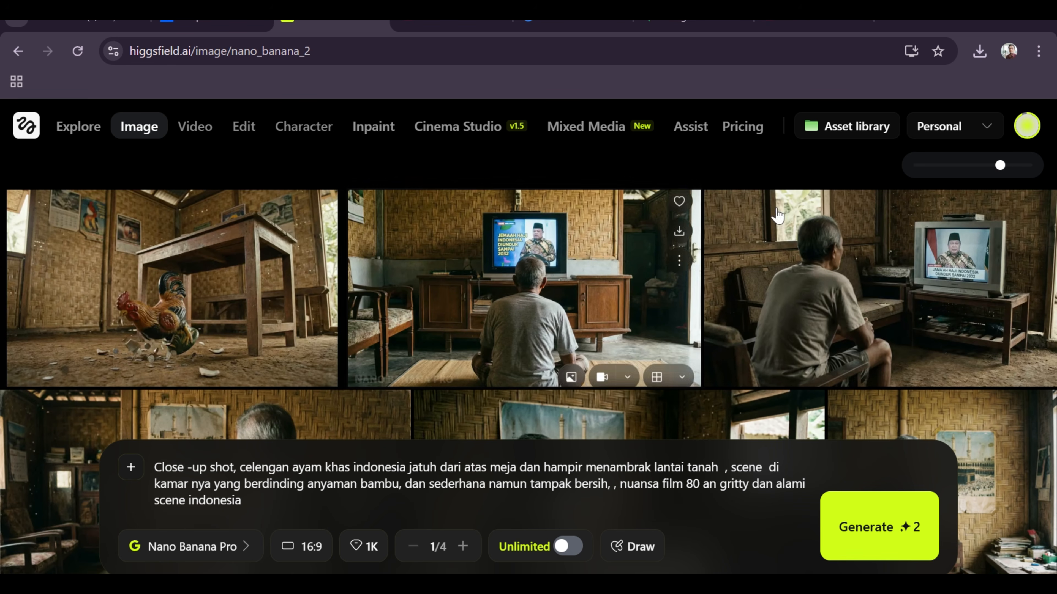
Examine the earlier gallery images, including the old man facing the mosque poster and the one putting money into a chicken-shaped money box.
{"action": "mouse_move", "coordinate": [838, 222]}
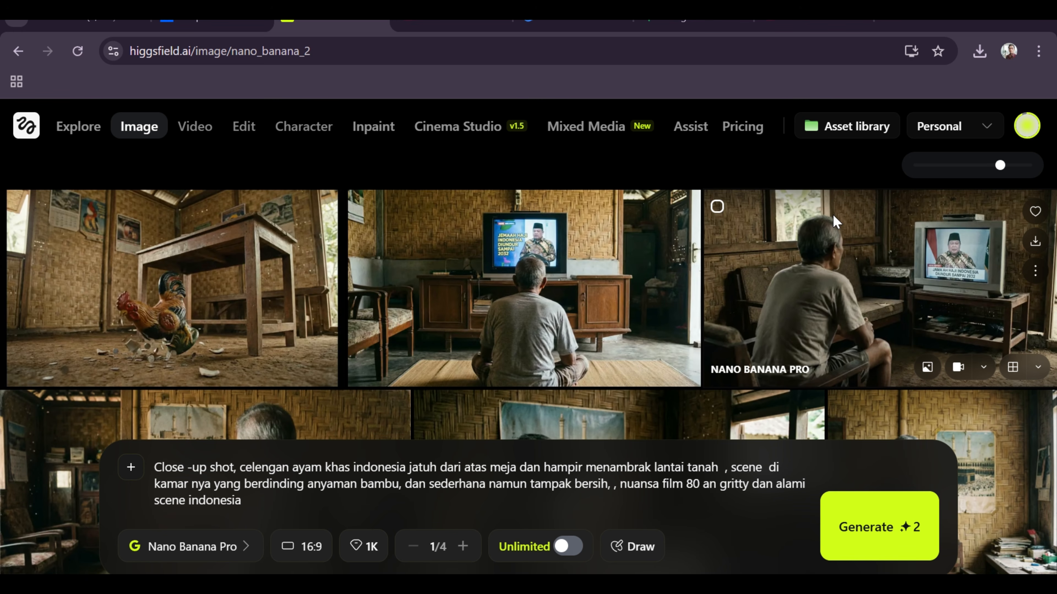
{"action": "scroll", "coordinate": [836, 222], "scroll_direction": "down", "scroll_amount": 10}
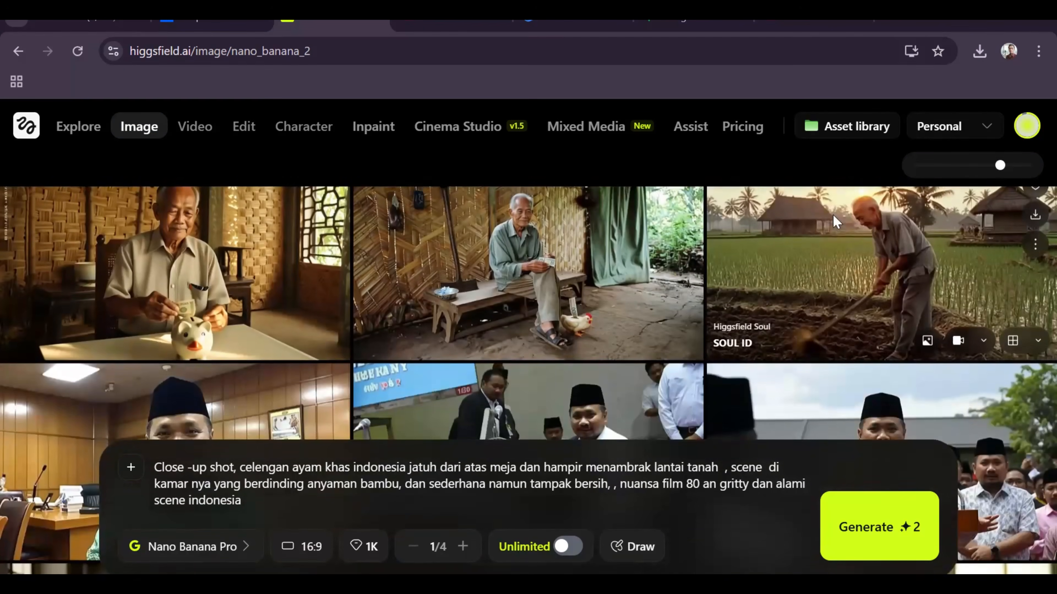
{"action": "scroll", "coordinate": [833, 215], "scroll_direction": "up", "scroll_amount": 1}
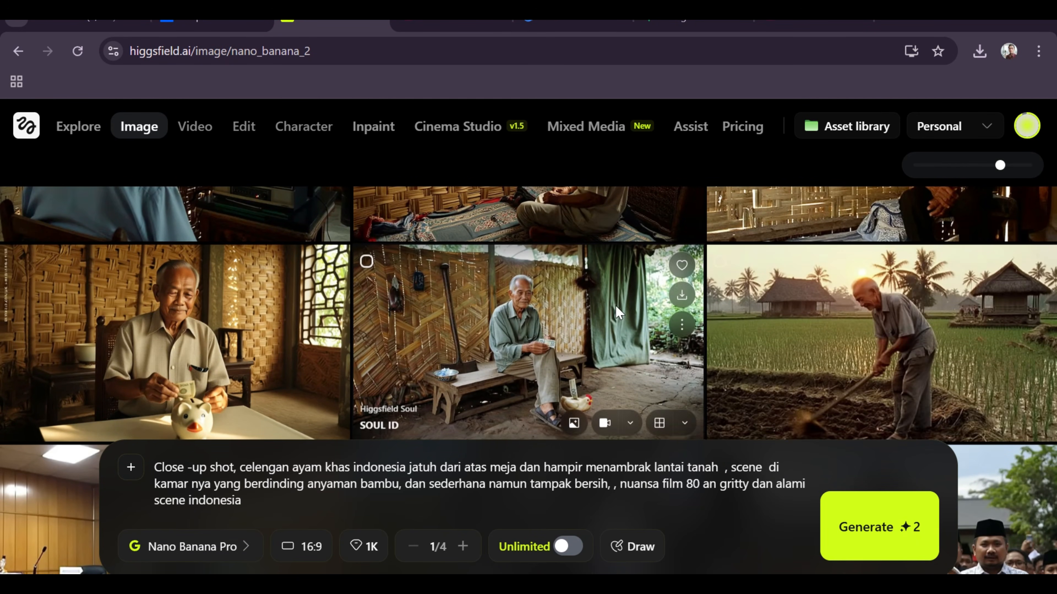
{"action": "scroll", "coordinate": [615, 306], "scroll_direction": "up", "scroll_amount": 2}
{"action": "scroll", "coordinate": [735, 283], "scroll_direction": "up", "scroll_amount": 1}
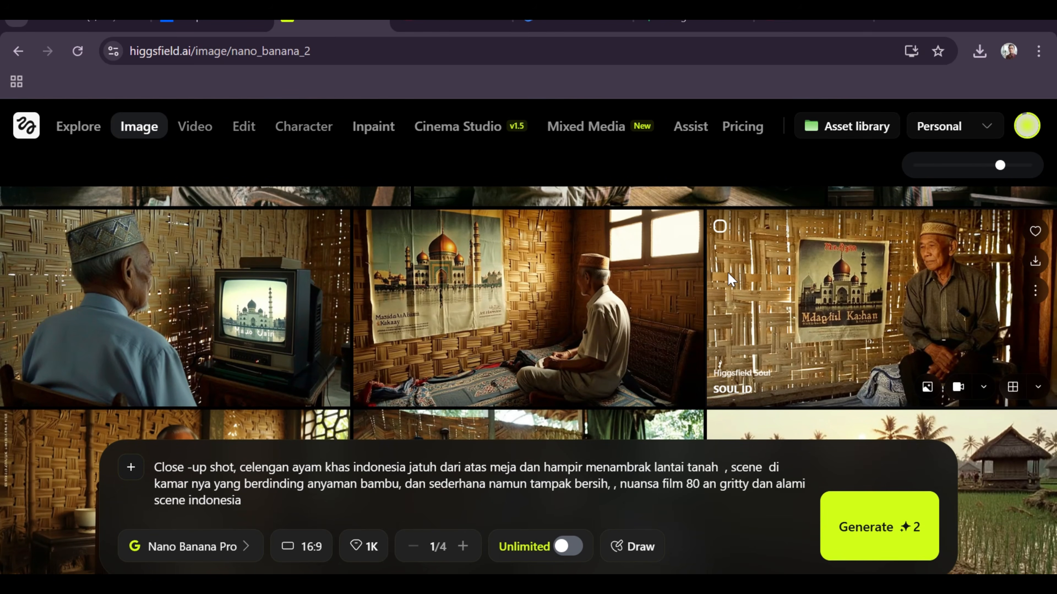
{"action": "scroll", "coordinate": [728, 275], "scroll_direction": "up", "scroll_amount": 6}
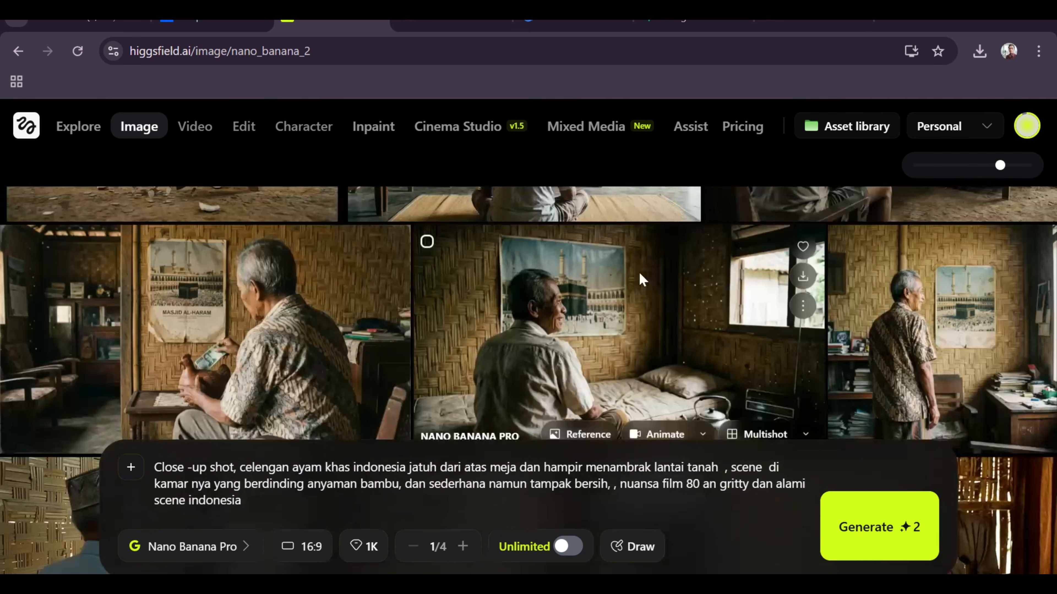
{"action": "left_click", "coordinate": [885, 321]}
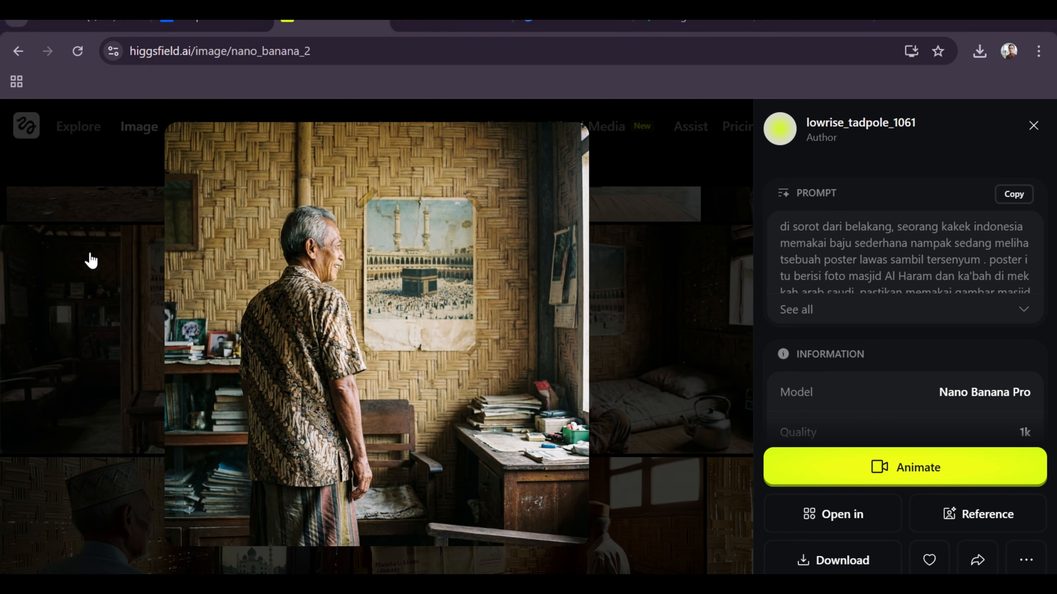
{"action": "left_click", "coordinate": [87, 259]}
{"action": "left_click", "coordinate": [212, 316]}
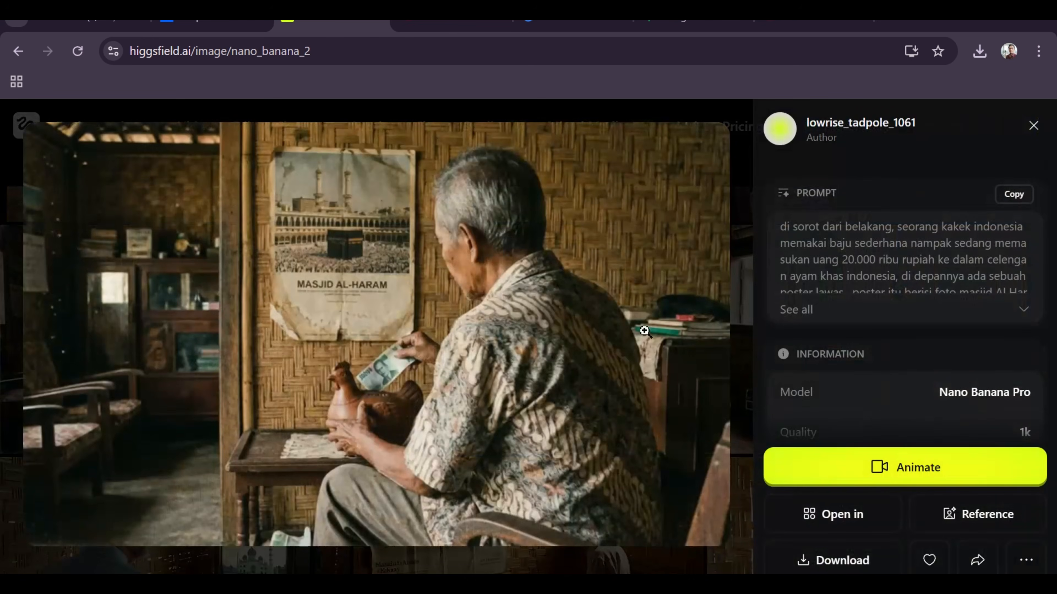
{"action": "left_click", "coordinate": [149, 113]}
Look through the full list of available image features and image generation models.
{"action": "mouse_move", "coordinate": [160, 134]}
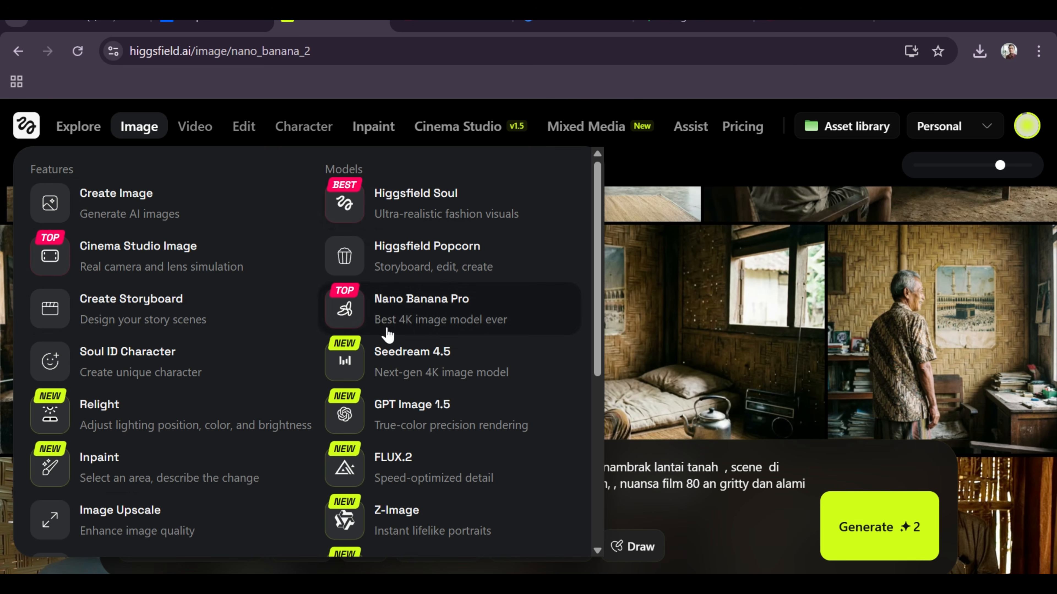
{"action": "scroll", "coordinate": [417, 292], "scroll_direction": "down", "scroll_amount": 1}
{"action": "scroll", "coordinate": [414, 292], "scroll_direction": "down", "scroll_amount": 3}
{"action": "scroll", "coordinate": [419, 292], "scroll_direction": "up", "scroll_amount": 4}
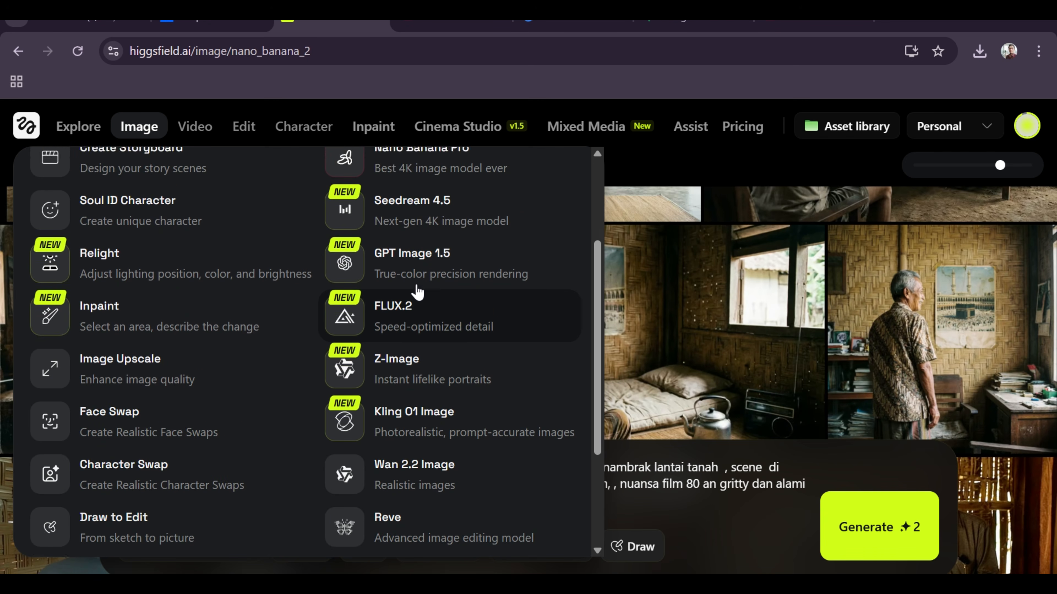
{"action": "scroll", "coordinate": [417, 273], "scroll_direction": "down", "scroll_amount": 5}
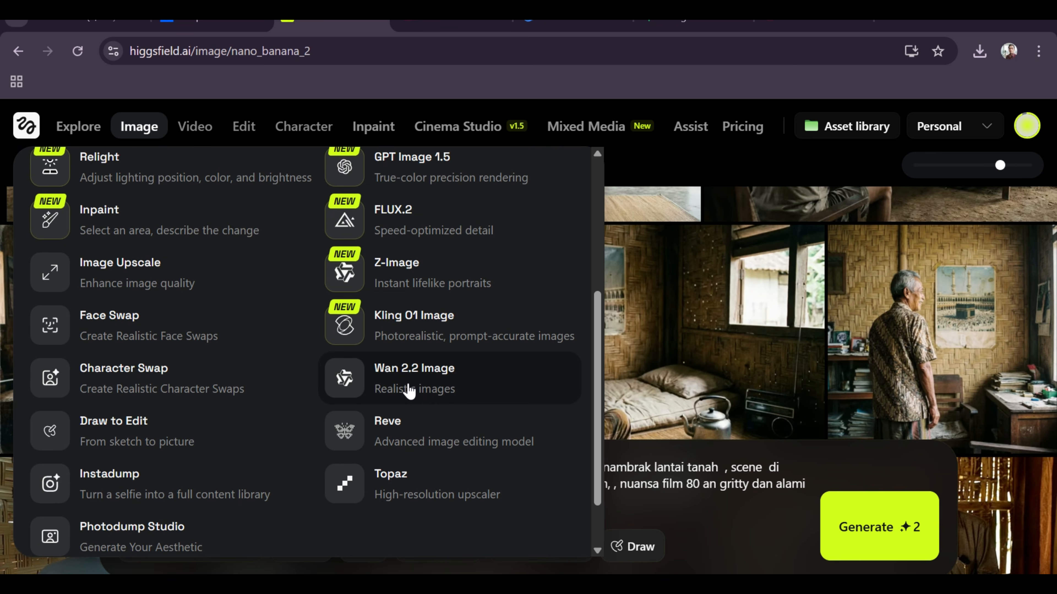
{"action": "scroll", "coordinate": [403, 379], "scroll_direction": "up", "scroll_amount": 3}
{"action": "scroll", "coordinate": [410, 229], "scroll_direction": "up", "scroll_amount": 2}
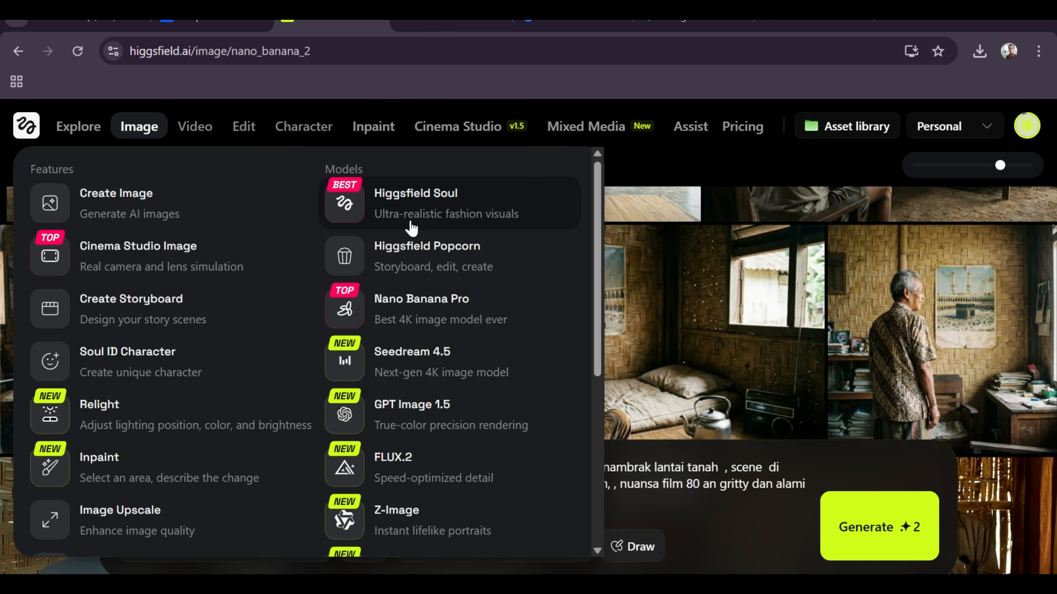
{"action": "scroll", "coordinate": [733, 215], "scroll_direction": "up", "scroll_amount": 2}
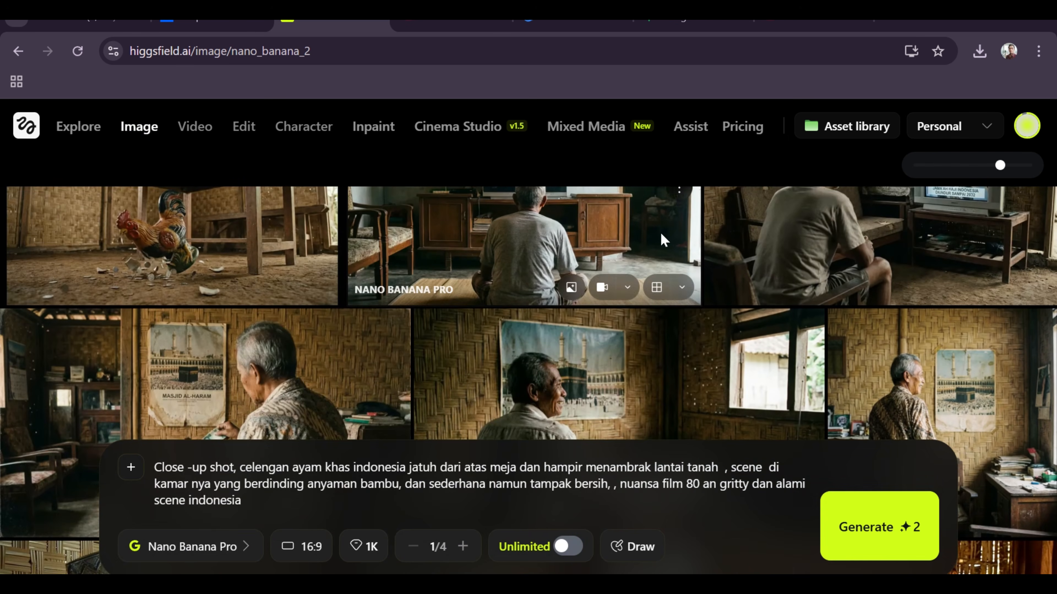
{"action": "scroll", "coordinate": [660, 231], "scroll_direction": "up", "scroll_amount": 2}
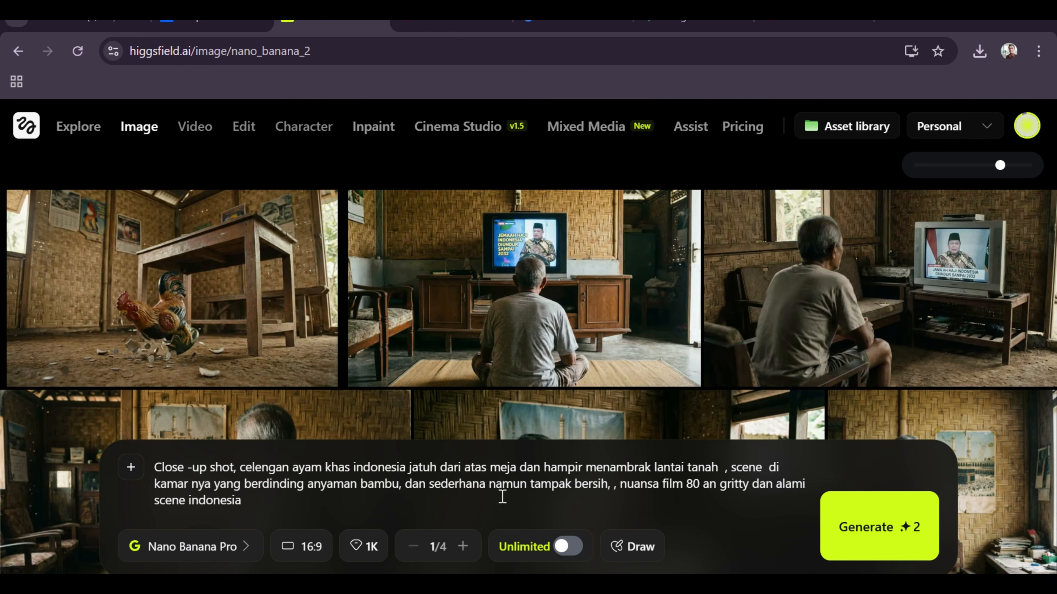
Correct the spelling of "menambrak" to "menabrak" in the image prompt.
{"action": "left_click", "coordinate": [624, 469]}
{"action": "key", "text": "BackSpace"}
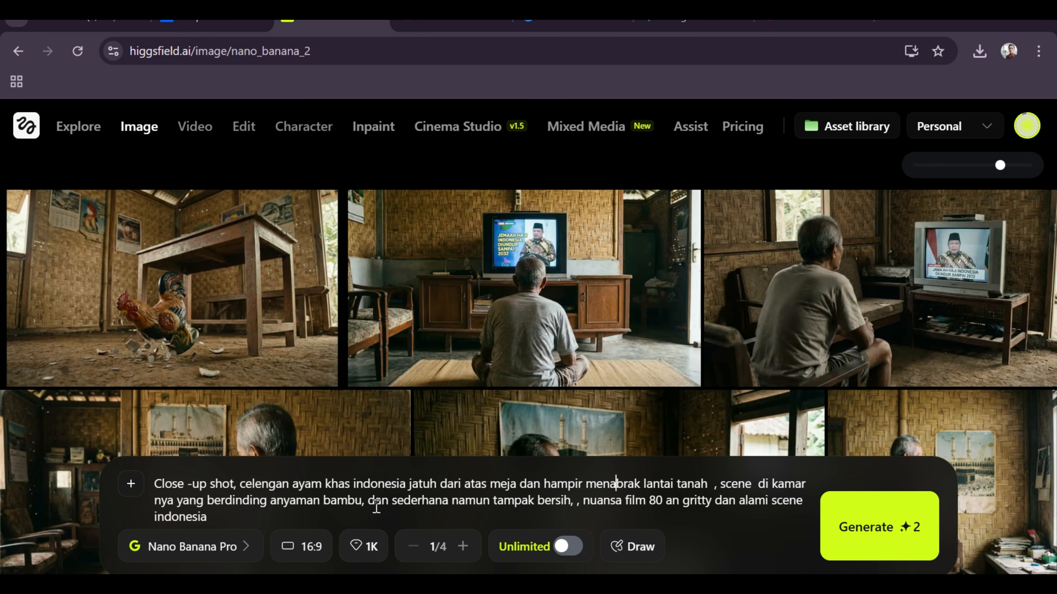
{"action": "left_click_drag", "start_coordinate": [302, 512], "coordinate": [160, 477]}
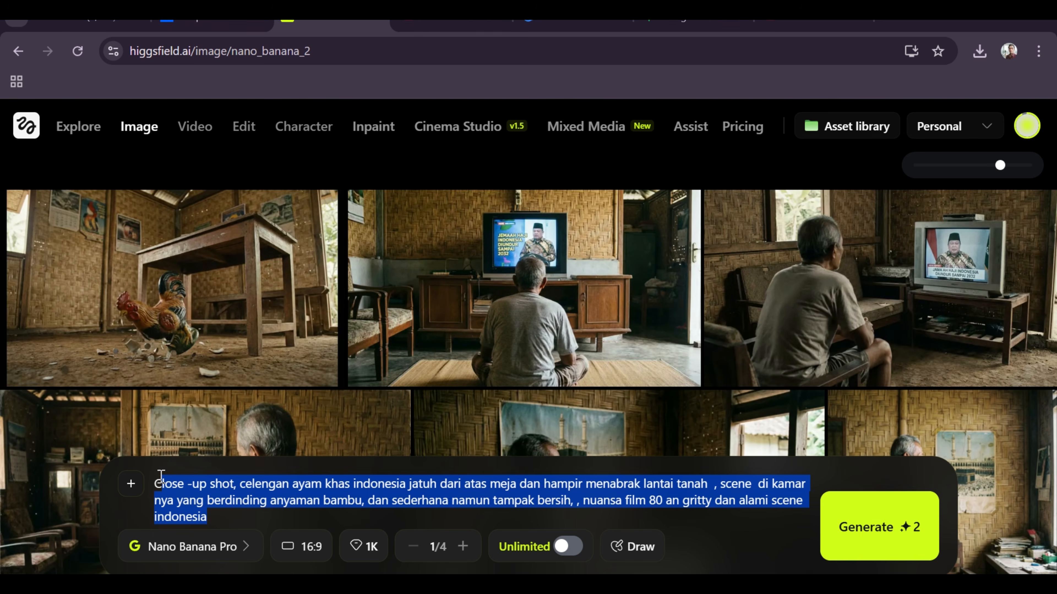
Replace the current prompt with the one copied from the image of the old man on a chair watching the CRT television.
{"action": "left_click", "coordinate": [890, 303]}
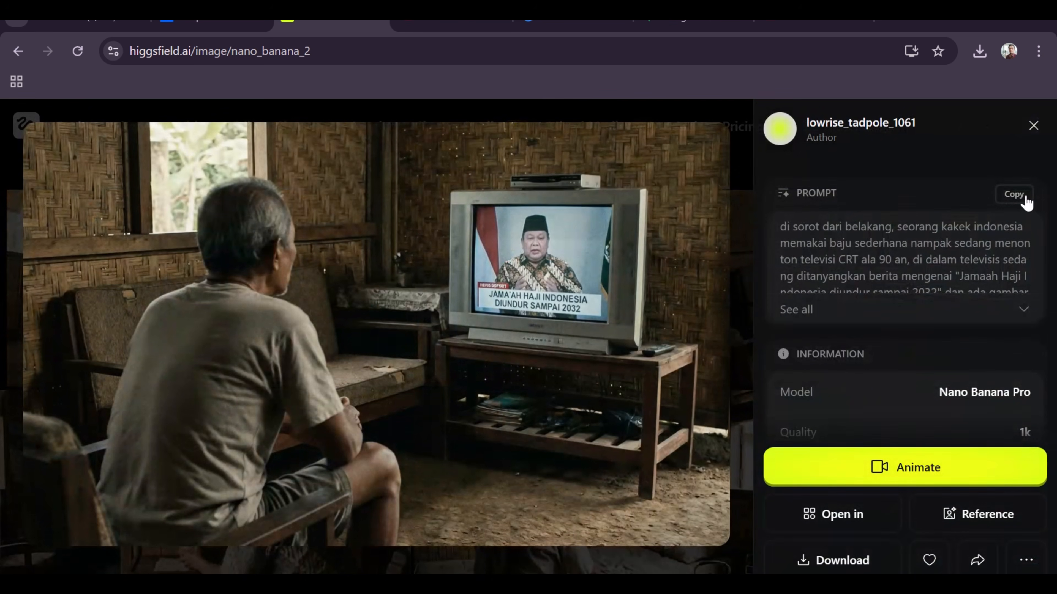
{"action": "left_click", "coordinate": [1025, 204]}
{"action": "left_click", "coordinate": [45, 119]}
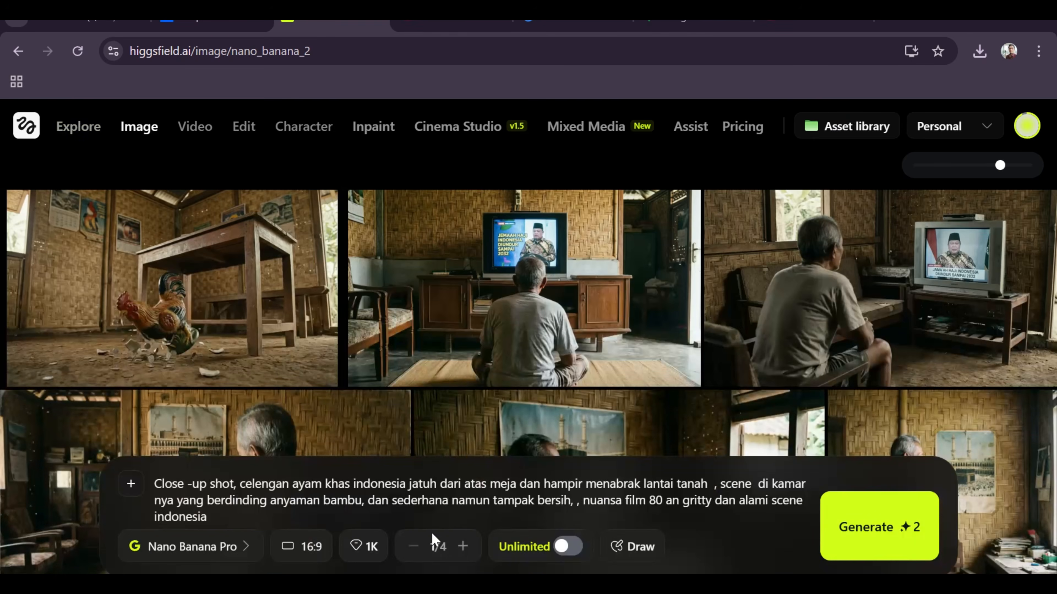
{"action": "left_click_drag", "start_coordinate": [281, 517], "coordinate": [160, 484]}
{"action": "right_click", "coordinate": [179, 498]}
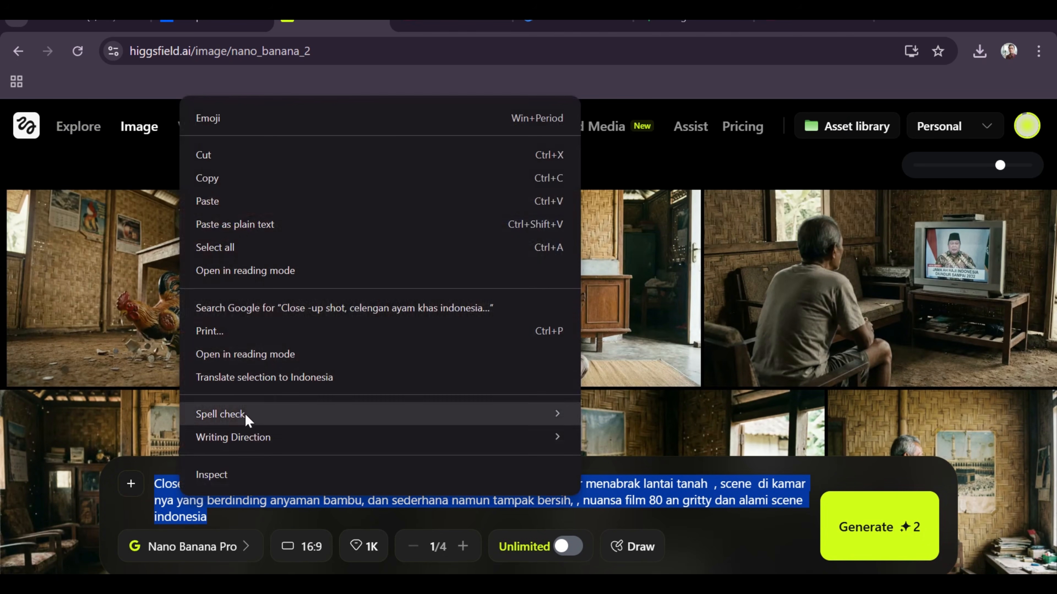
{"action": "left_click", "coordinate": [275, 225]}
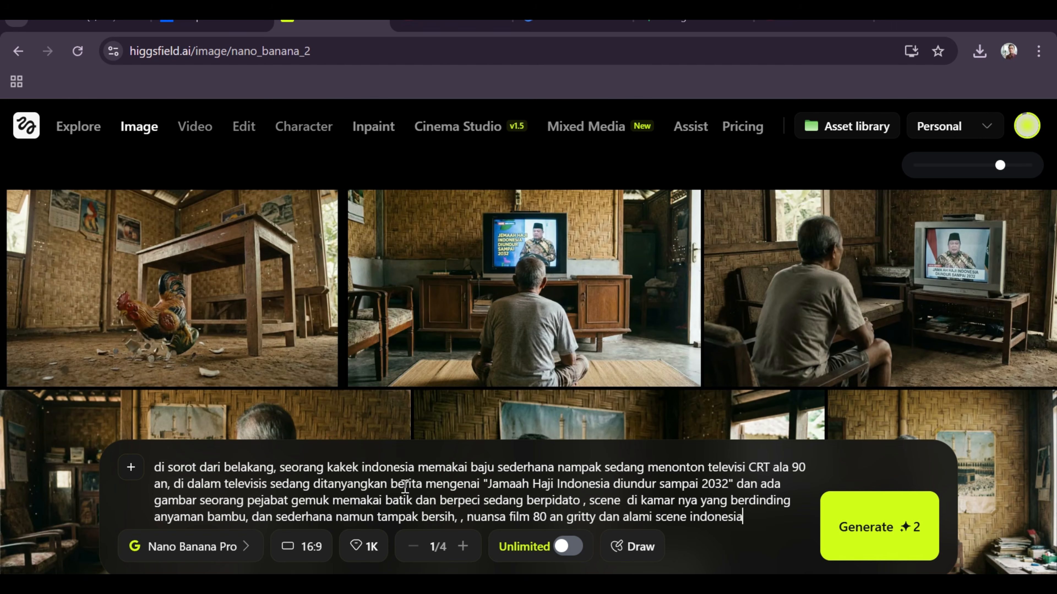
Select Nano Banana Pro as the generation model, then review the prompt's quoted news headline and the aspect ratio options.
{"action": "left_click", "coordinate": [206, 557]}
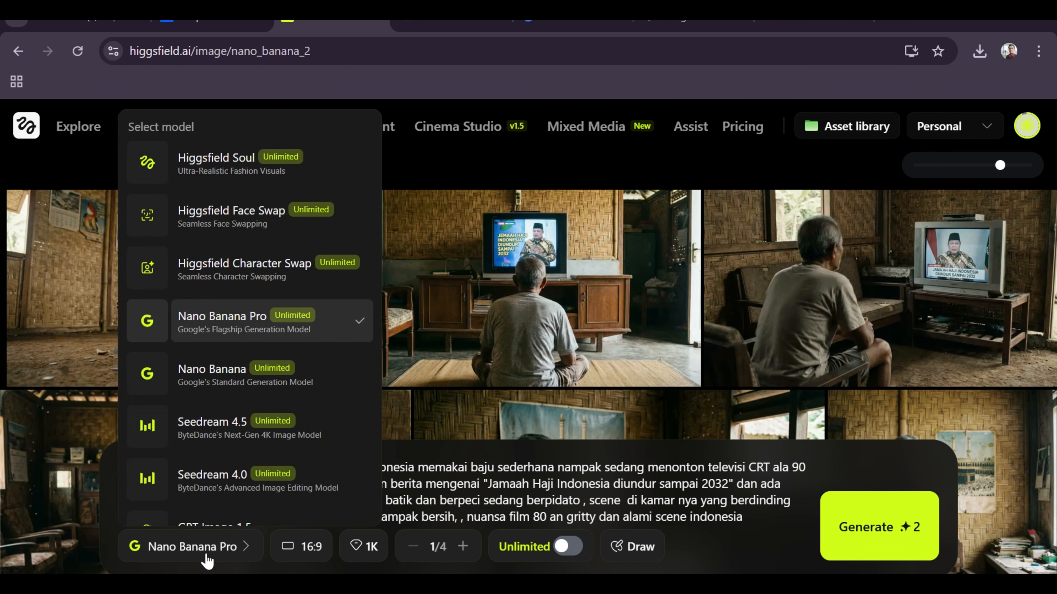
{"action": "left_click", "coordinate": [248, 330]}
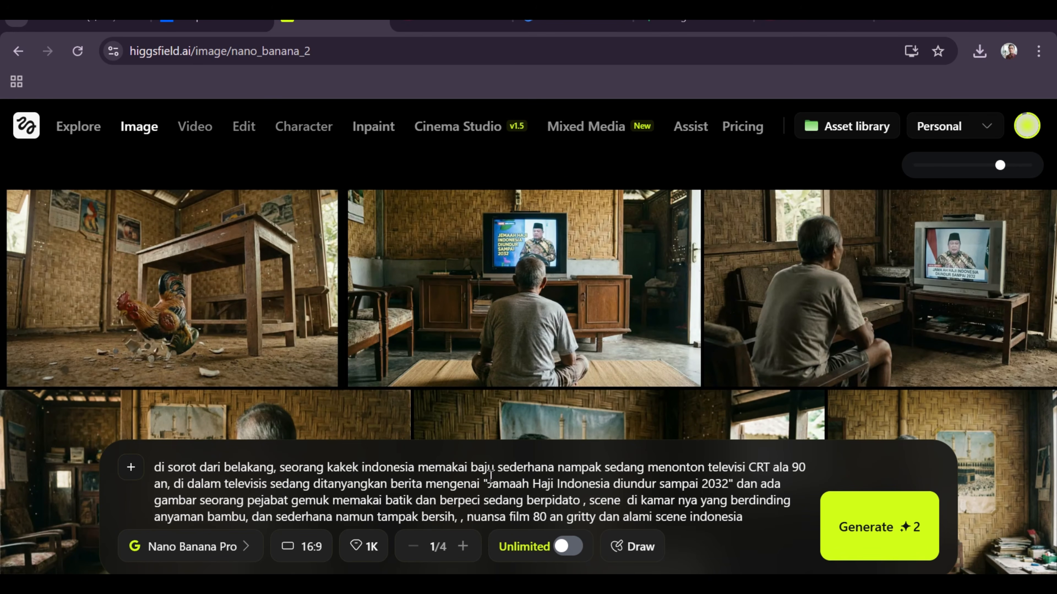
{"action": "left_click_drag", "start_coordinate": [488, 484], "coordinate": [728, 487]}
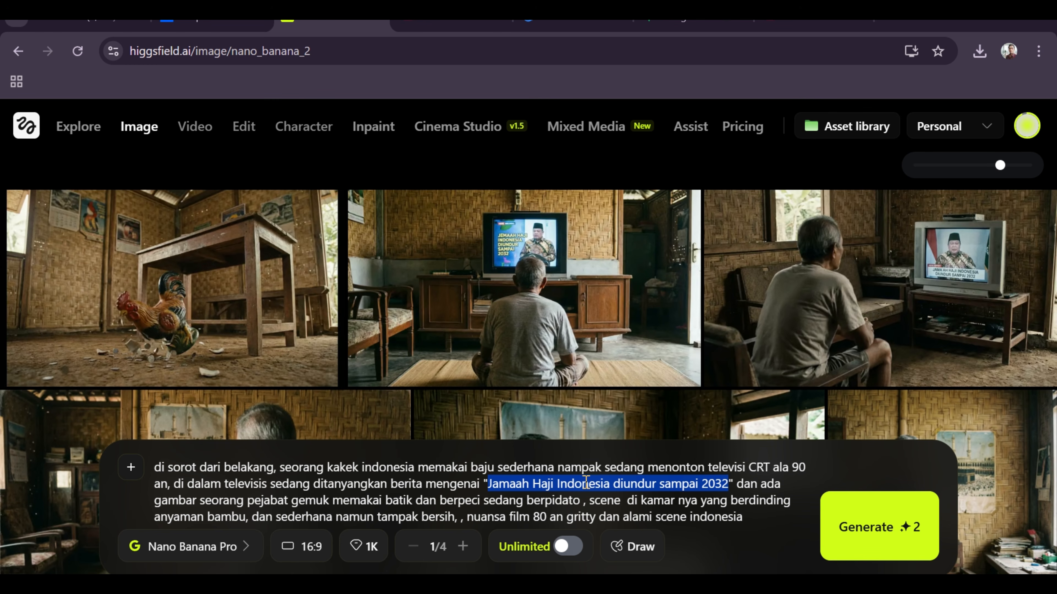
{"action": "left_click", "coordinate": [291, 548]}
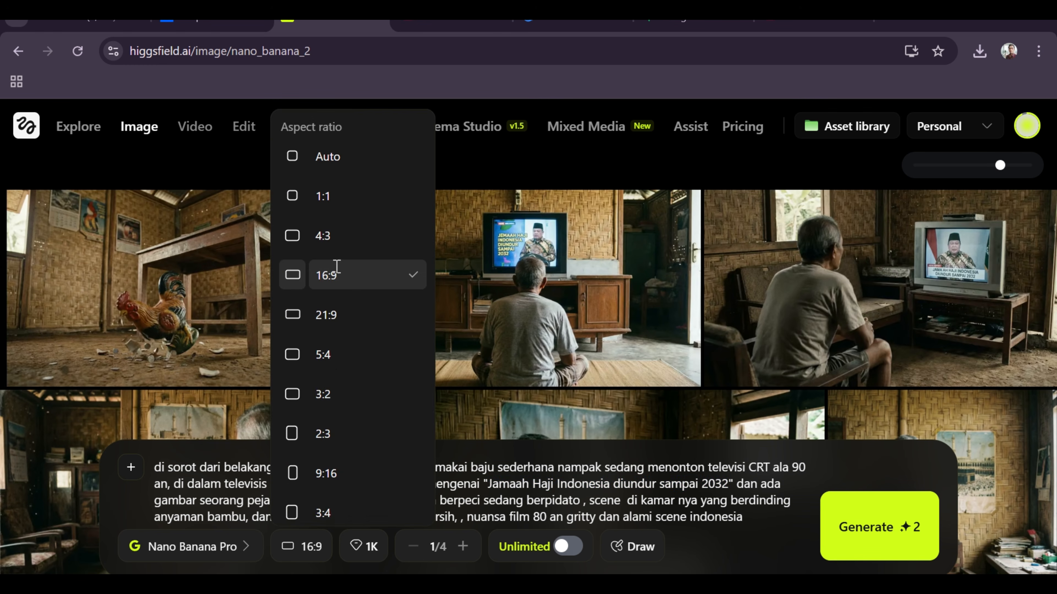
{"action": "left_click", "coordinate": [247, 493]}
Set the quality to 2K and the batch size to 2, and generate the images.
{"action": "left_click", "coordinate": [356, 549]}
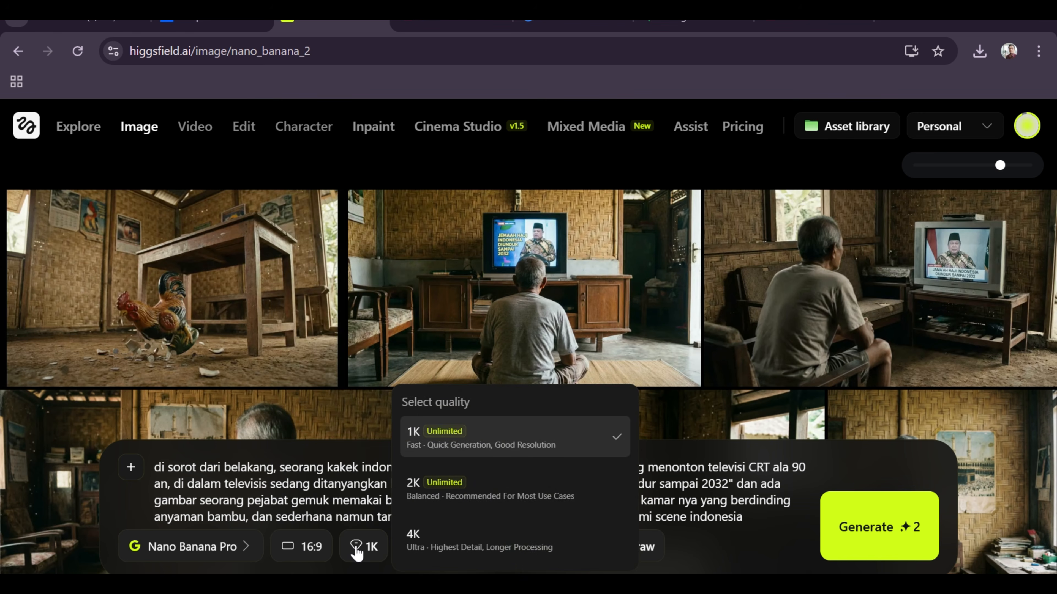
{"action": "left_click", "coordinate": [439, 488]}
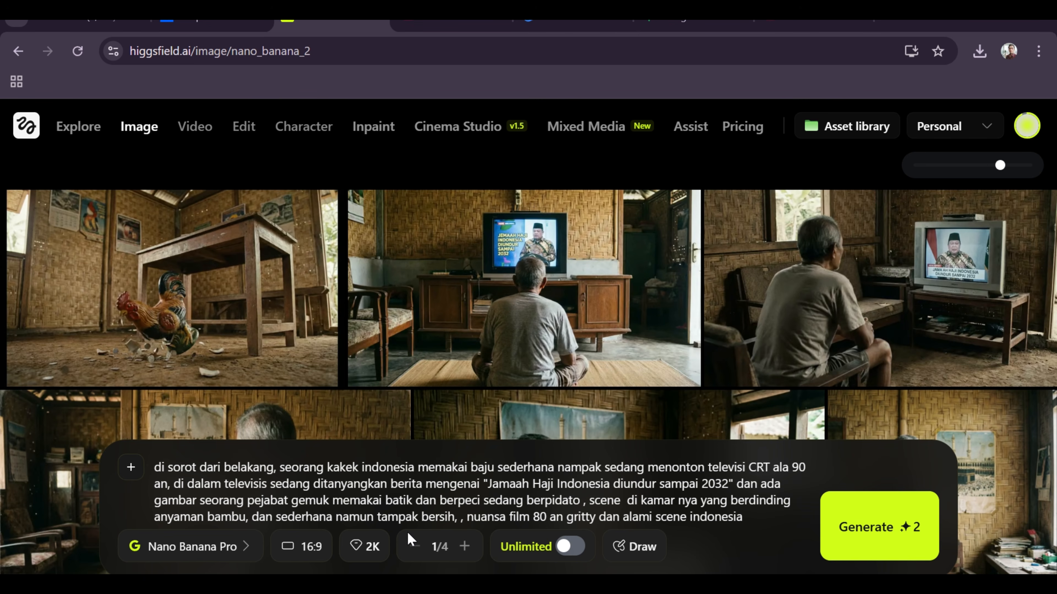
{"action": "left_click", "coordinate": [464, 546]}
{"action": "left_click", "coordinate": [870, 544]}
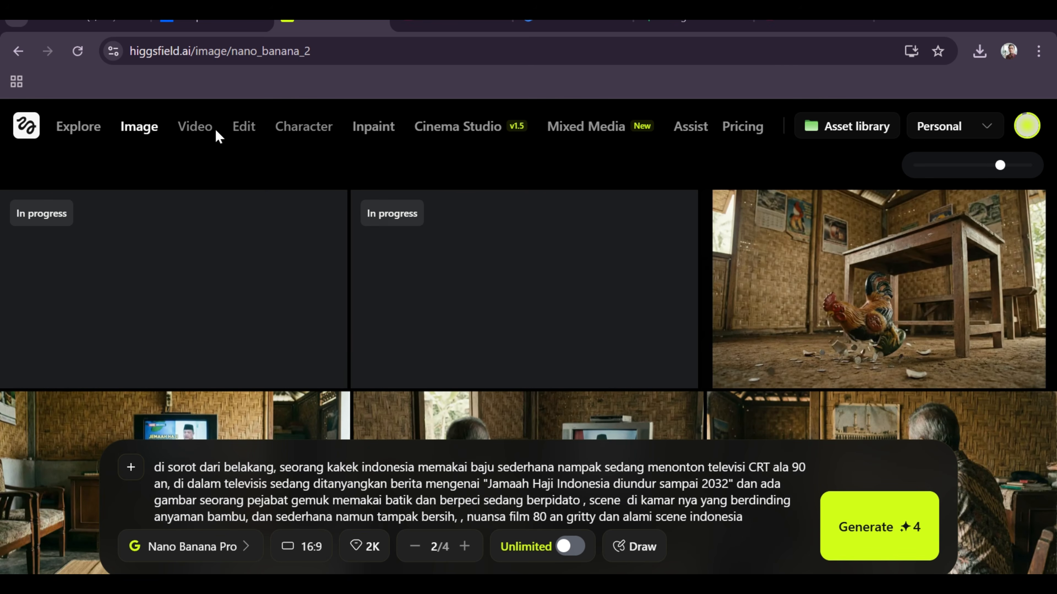
Review the image features and models on offer, as well as the older images in the gallery.
{"action": "mouse_move", "coordinate": [148, 131]}
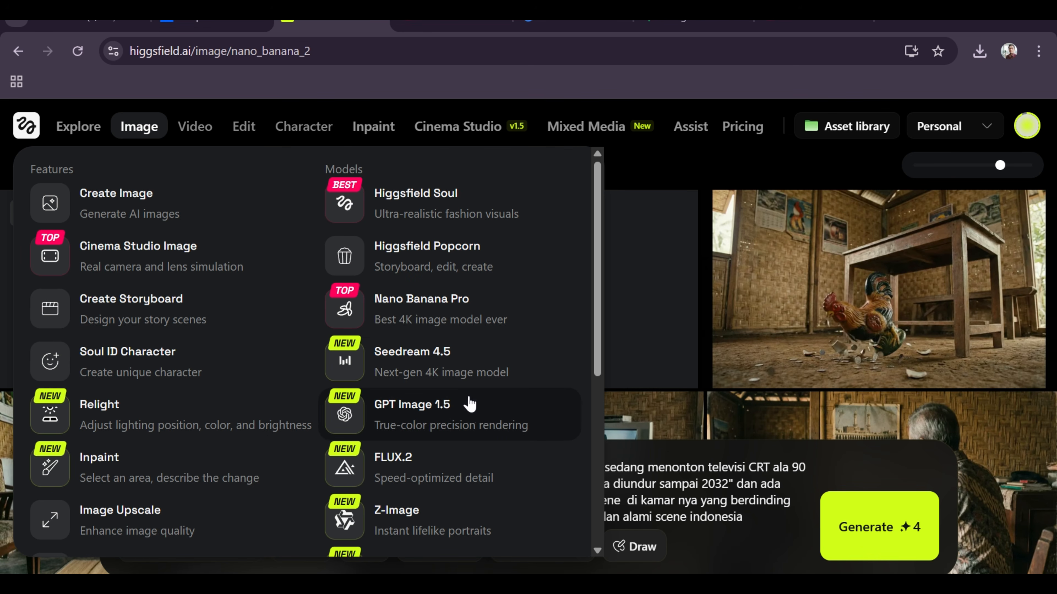
{"action": "scroll", "coordinate": [468, 447], "scroll_direction": "down", "scroll_amount": 4}
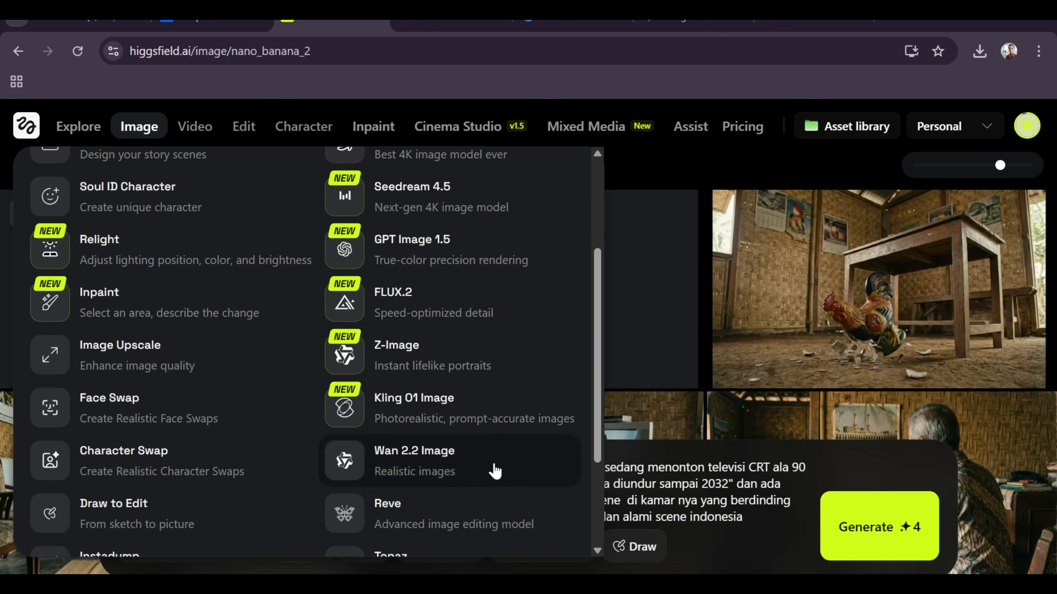
{"action": "scroll", "coordinate": [471, 355], "scroll_direction": "up", "scroll_amount": 4}
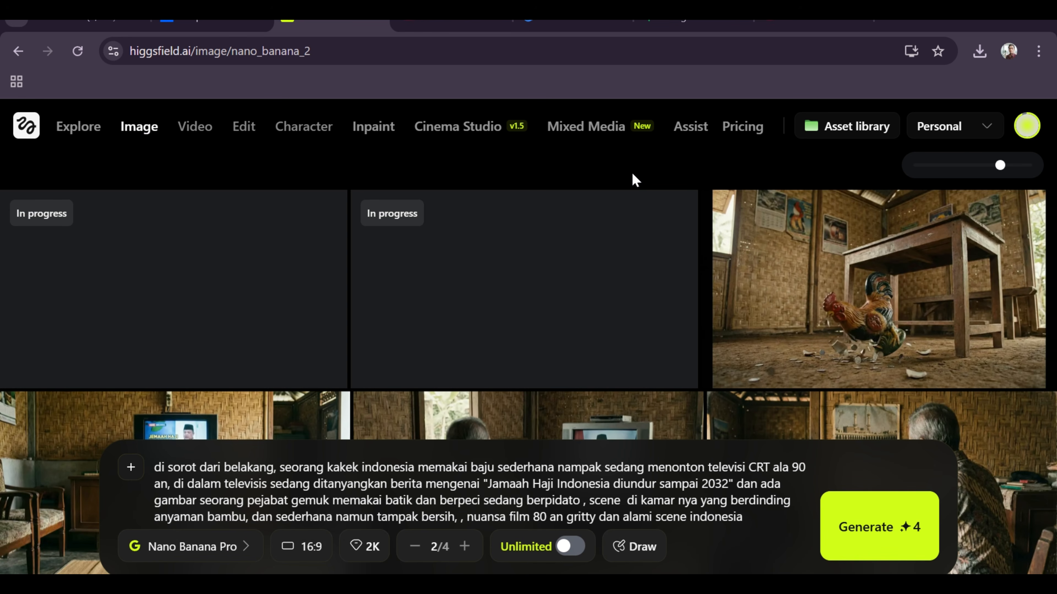
{"action": "scroll", "coordinate": [648, 270], "scroll_direction": "down", "scroll_amount": 4}
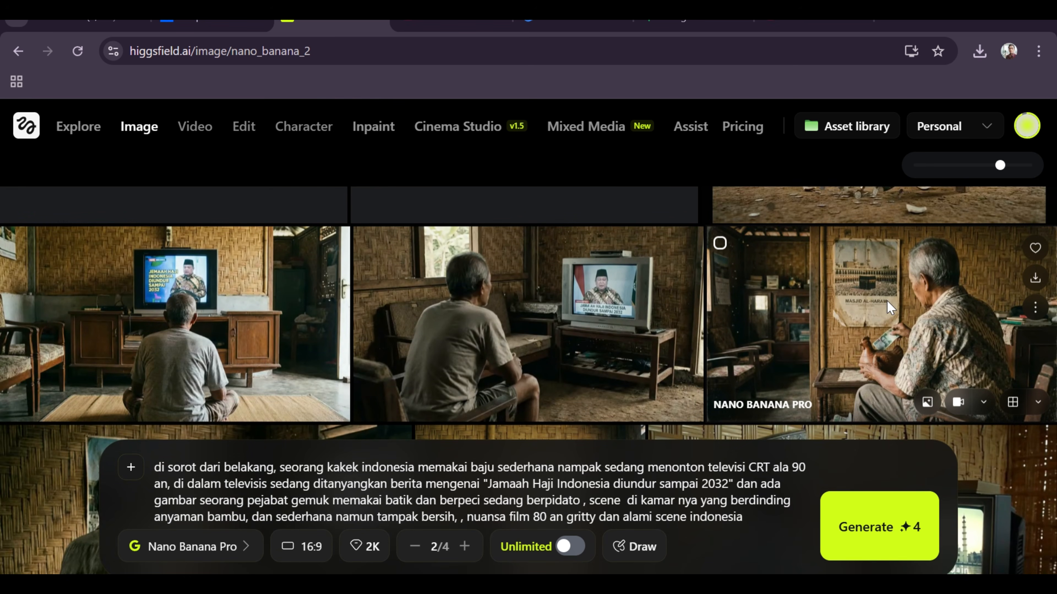
{"action": "scroll", "coordinate": [884, 299], "scroll_direction": "down", "scroll_amount": 1}
{"action": "scroll", "coordinate": [877, 295], "scroll_direction": "up", "scroll_amount": 4}
{"action": "scroll", "coordinate": [877, 298], "scroll_direction": "down", "scroll_amount": 5}
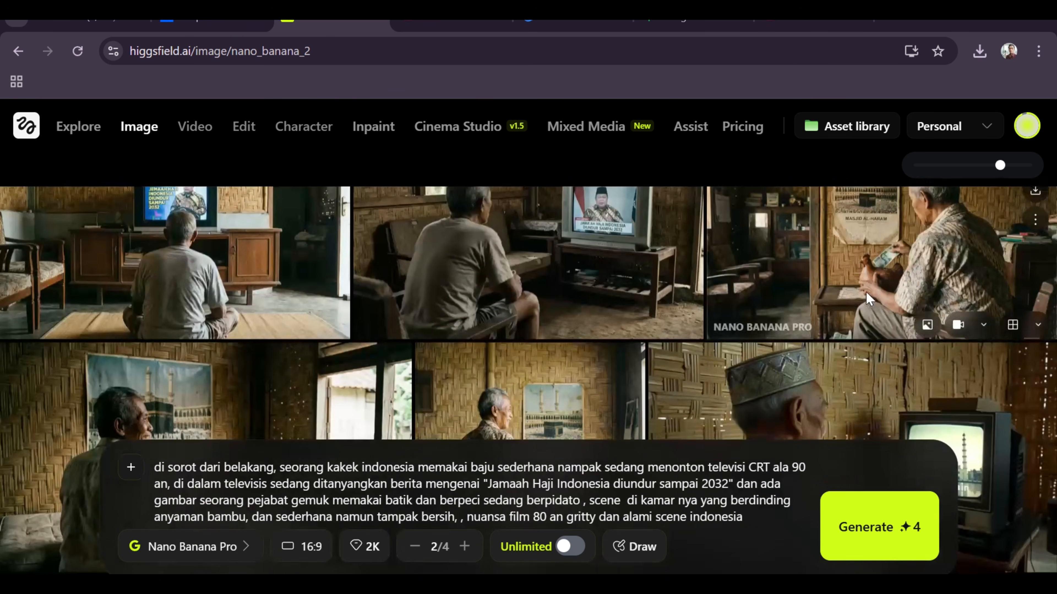
Start creating a new custom character and go through the photo guidelines to the image upload option.
{"action": "left_click", "coordinate": [303, 127]}
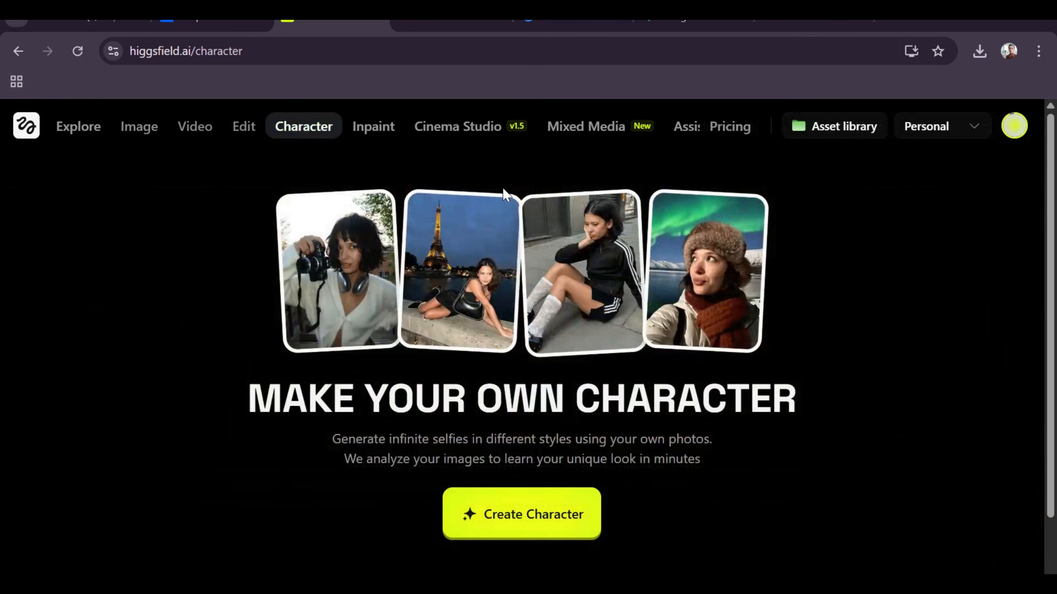
{"action": "scroll", "coordinate": [885, 334], "scroll_direction": "down", "scroll_amount": 2}
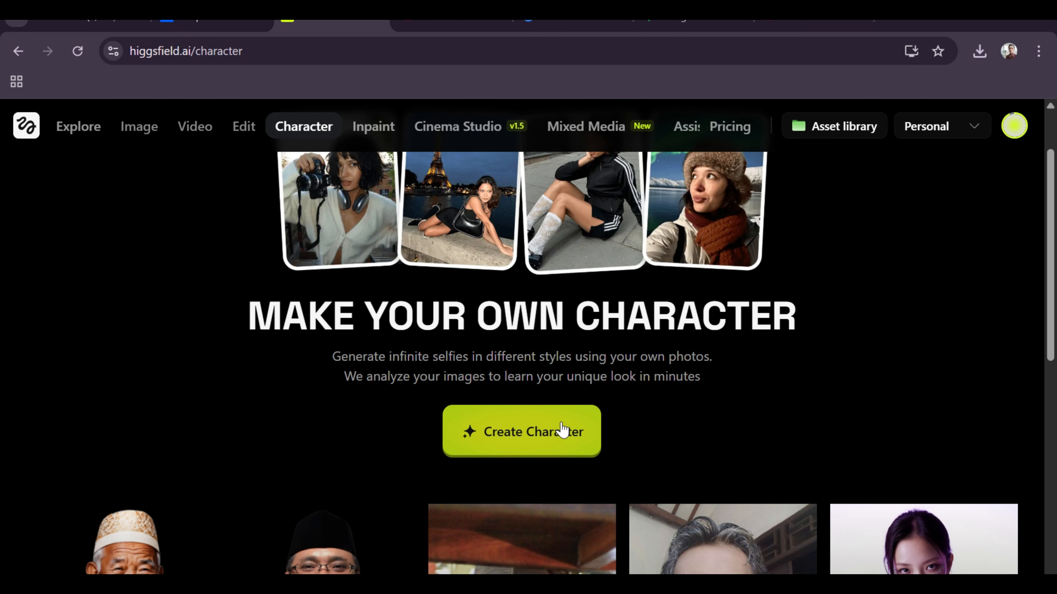
{"action": "left_click", "coordinate": [561, 429]}
{"action": "scroll", "coordinate": [561, 429], "scroll_direction": "down", "scroll_amount": 3}
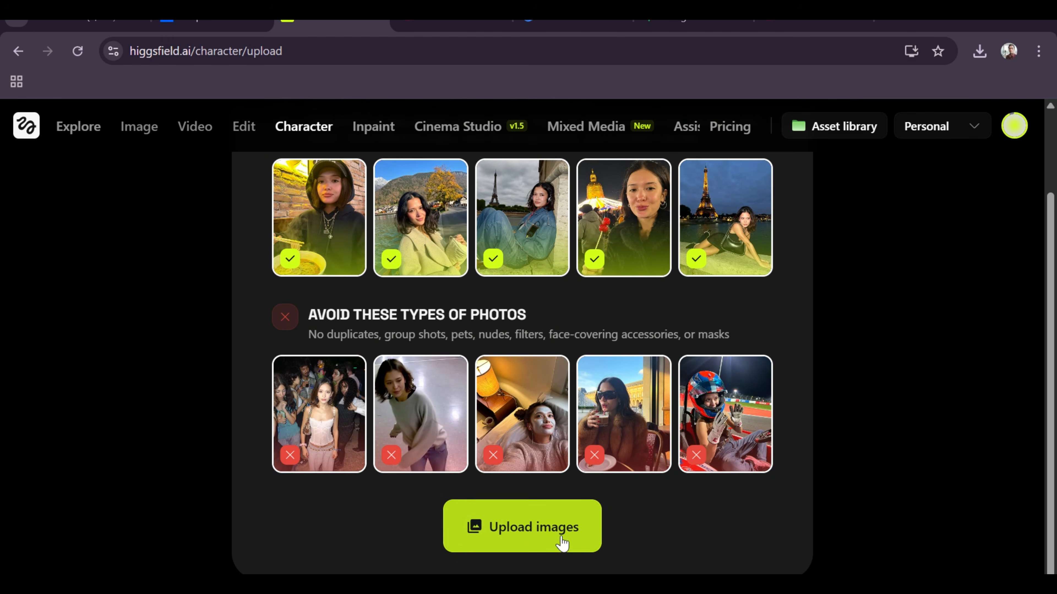
Open the image upload file chooser and browse to the januari2026 folder inside Videos > higgsfield.
{"action": "left_click", "coordinate": [560, 537]}
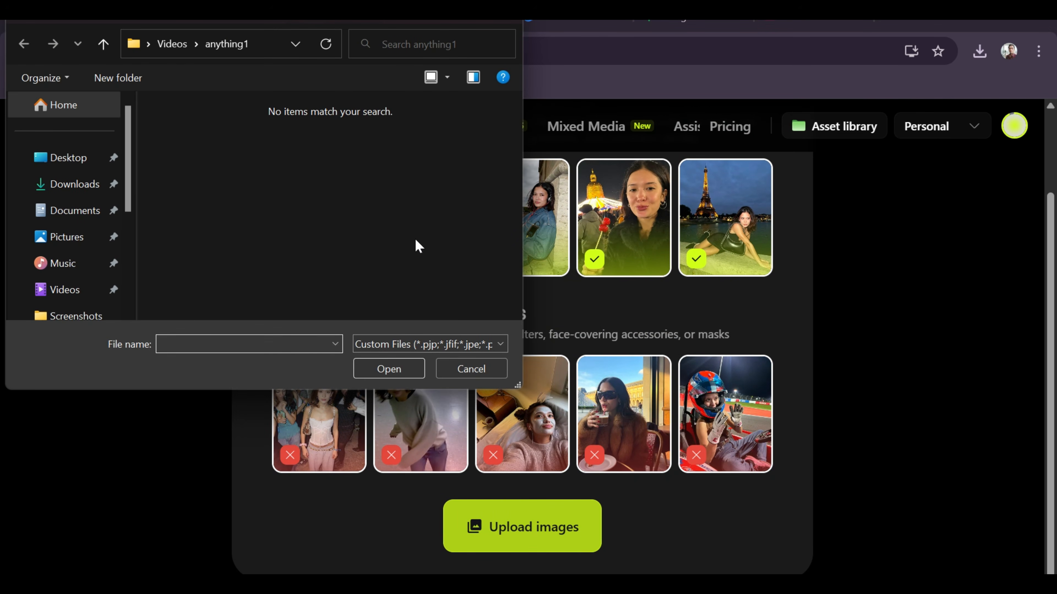
{"action": "left_click", "coordinate": [172, 44]}
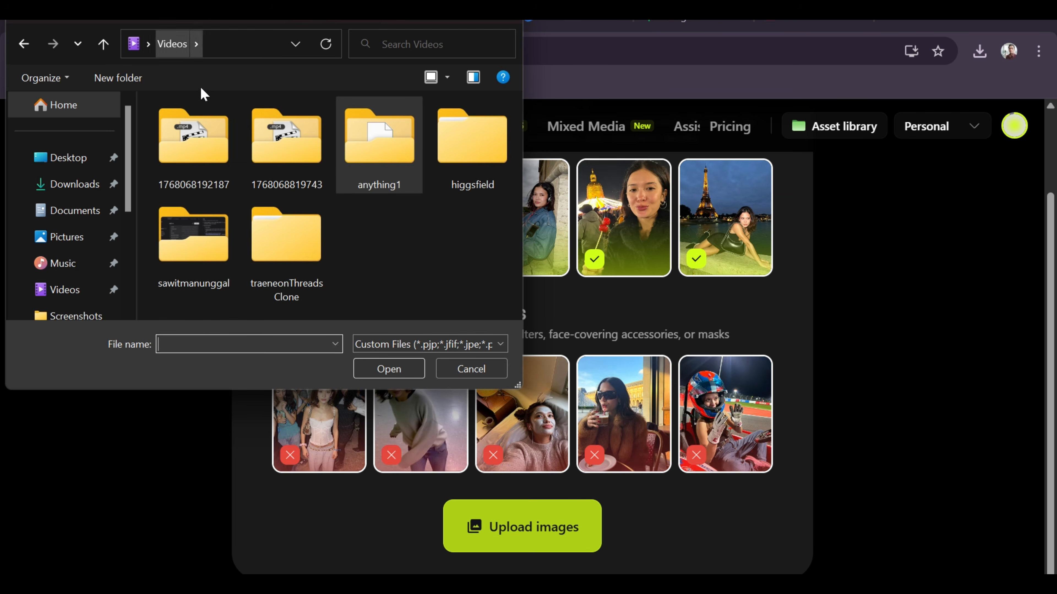
{"action": "double_click", "coordinate": [463, 147]}
{"action": "double_click", "coordinate": [215, 166]}
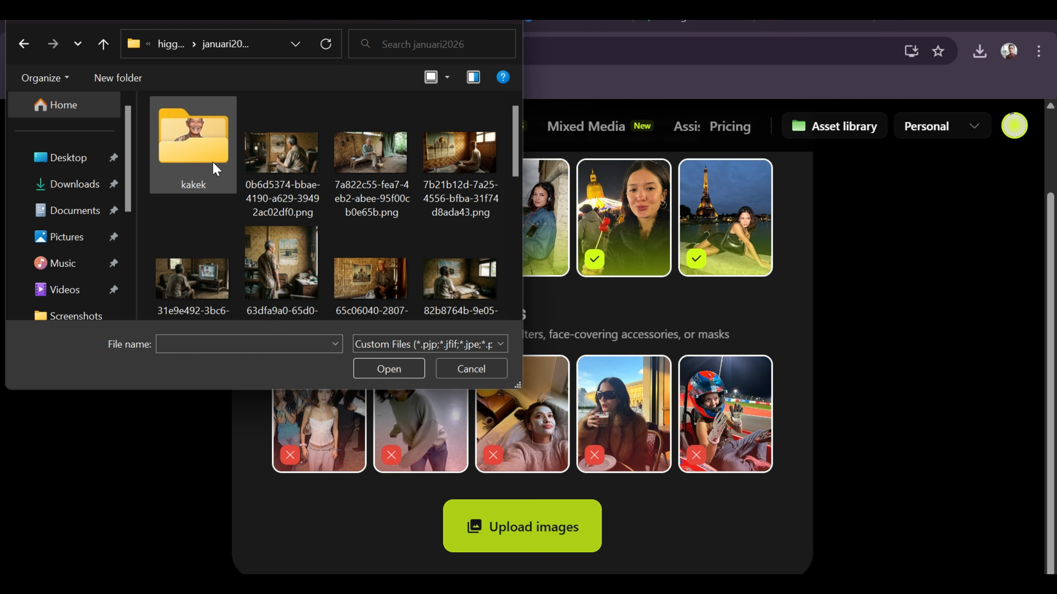
Upload the last photos of the official from the januari2026 folder, leaving out the image of the old man watching television.
{"action": "scroll", "coordinate": [342, 189], "scroll_direction": "down", "scroll_amount": 5}
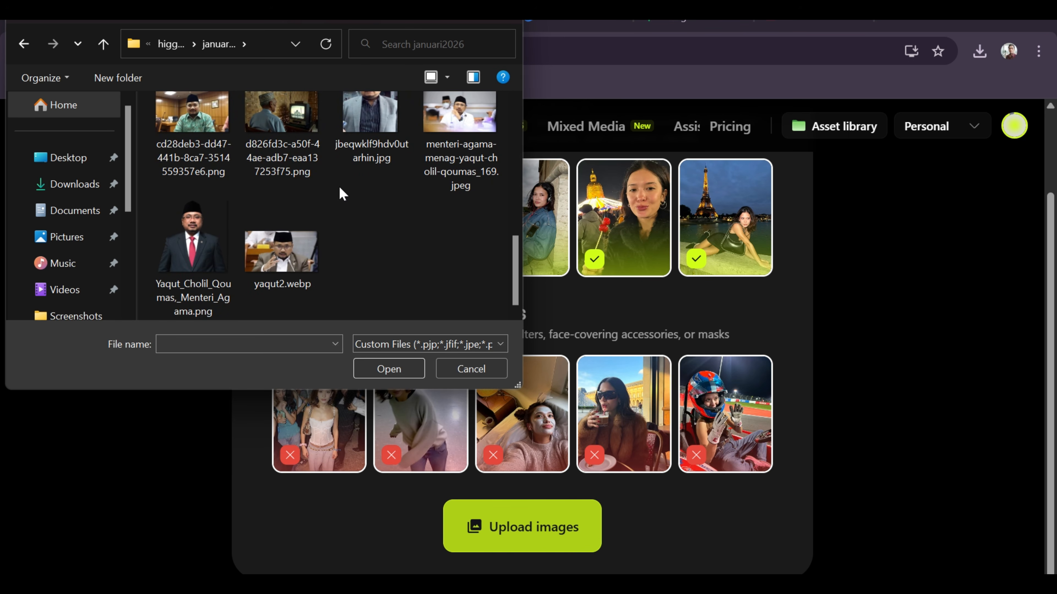
{"action": "scroll", "coordinate": [355, 200], "scroll_direction": "up", "scroll_amount": 2}
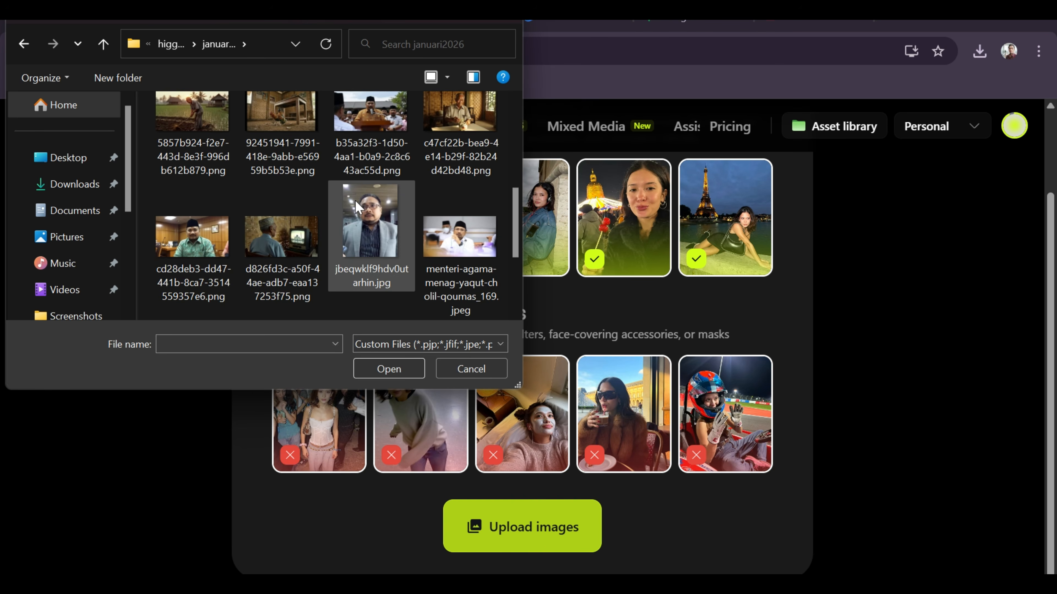
{"action": "scroll", "coordinate": [355, 201], "scroll_direction": "down", "scroll_amount": 2}
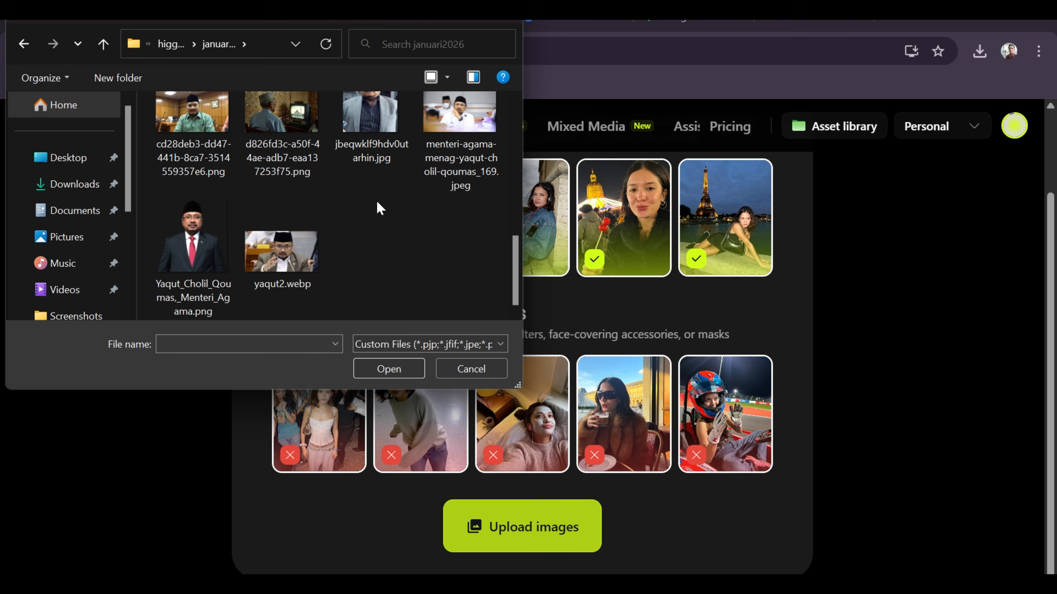
{"action": "scroll", "coordinate": [374, 198], "scroll_direction": "up", "scroll_amount": 1}
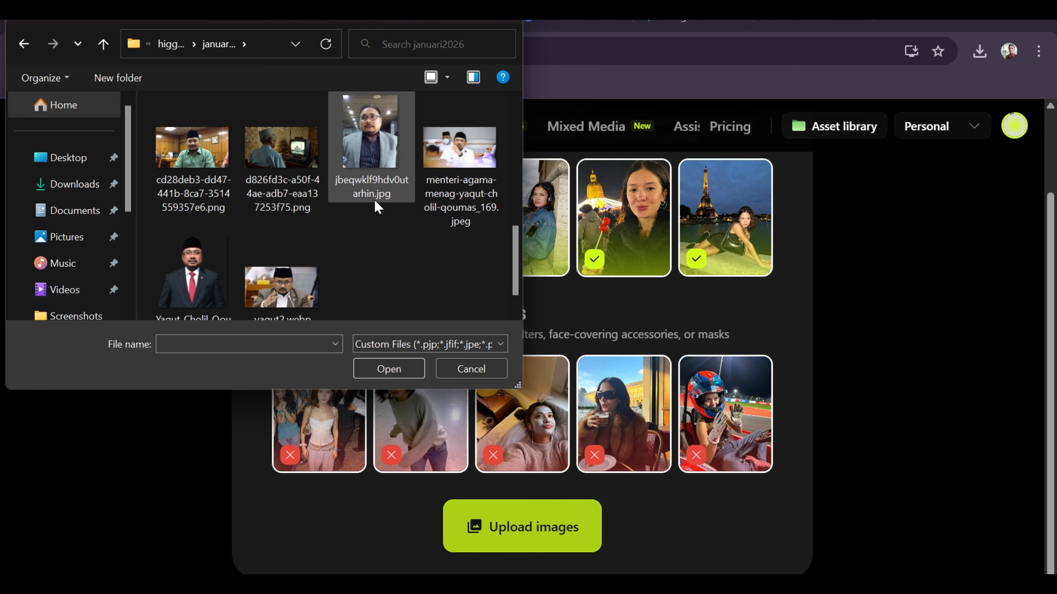
{"action": "scroll", "coordinate": [374, 199], "scroll_direction": "up", "scroll_amount": 1}
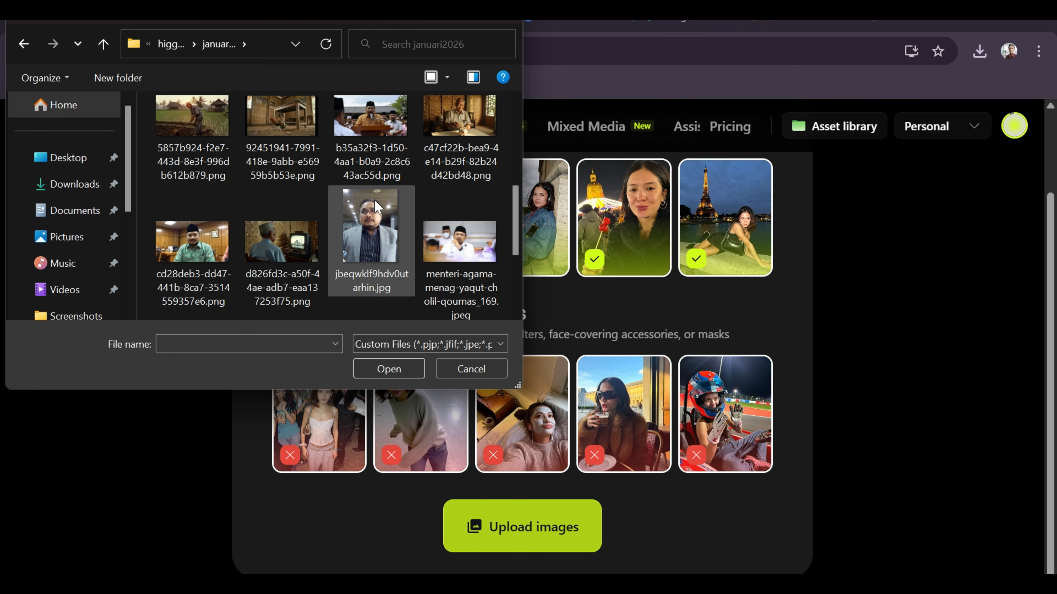
{"action": "scroll", "coordinate": [374, 200], "scroll_direction": "up", "scroll_amount": 1}
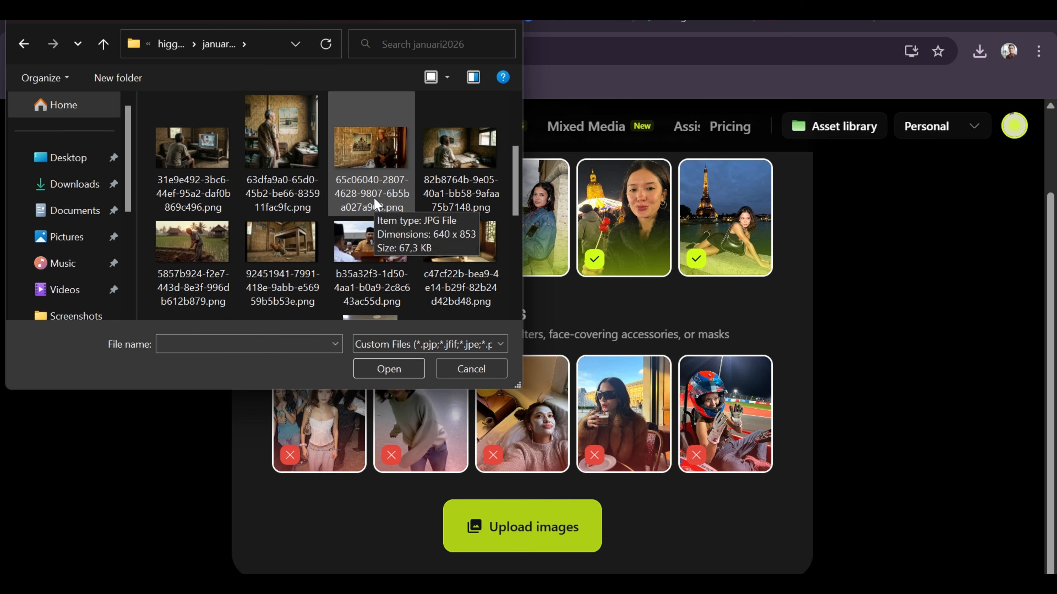
{"action": "scroll", "coordinate": [210, 157], "scroll_direction": "down", "scroll_amount": 3}
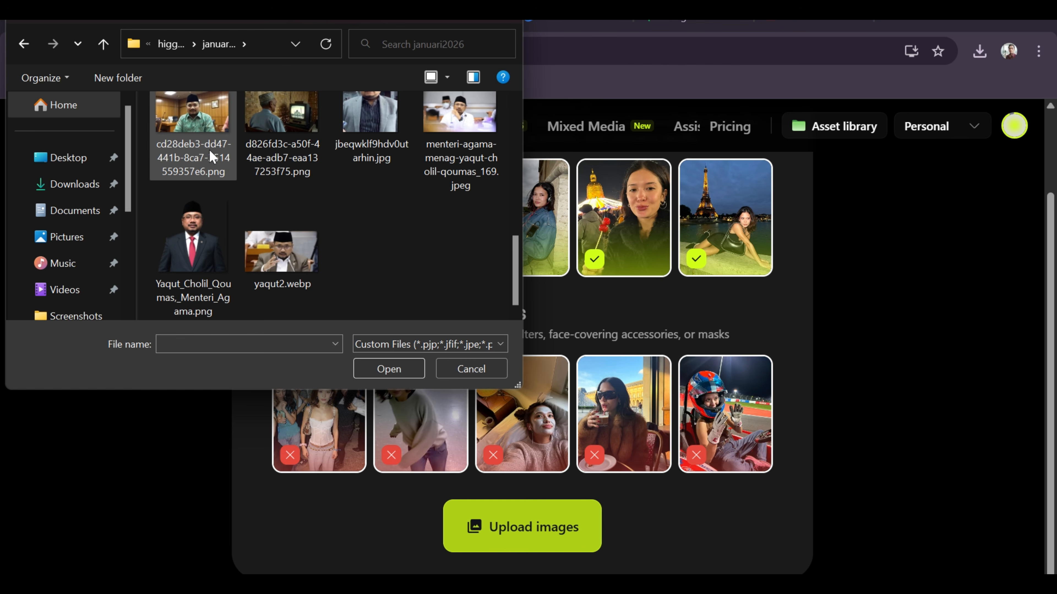
{"action": "left_click", "coordinate": [301, 266]}
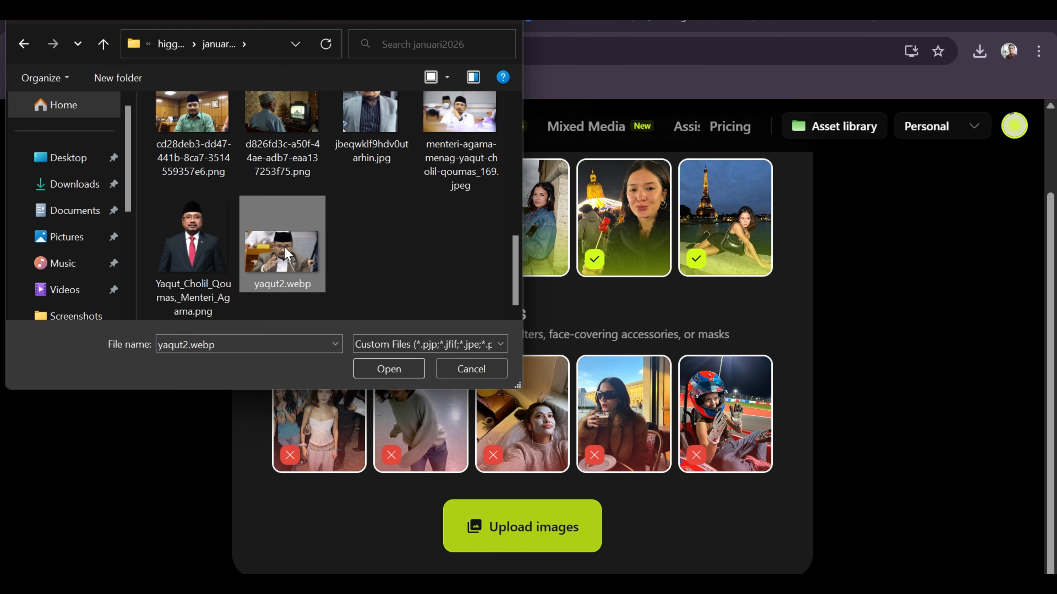
{"action": "left_click_drag", "start_coordinate": [236, 235], "coordinate": [468, 162]}
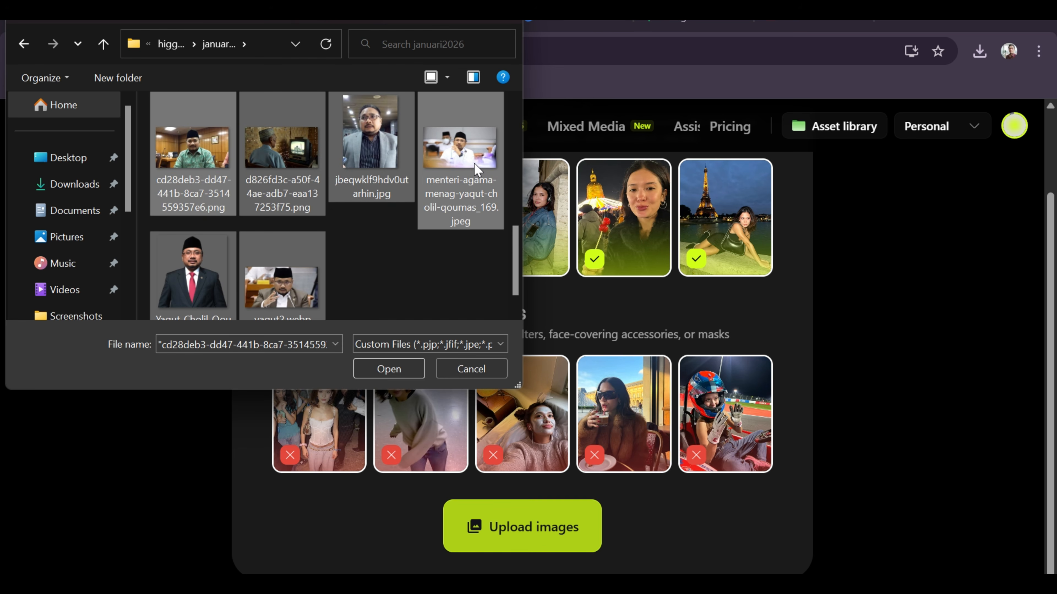
{"action": "left_click", "coordinate": [285, 174], "text": "ctrl"}
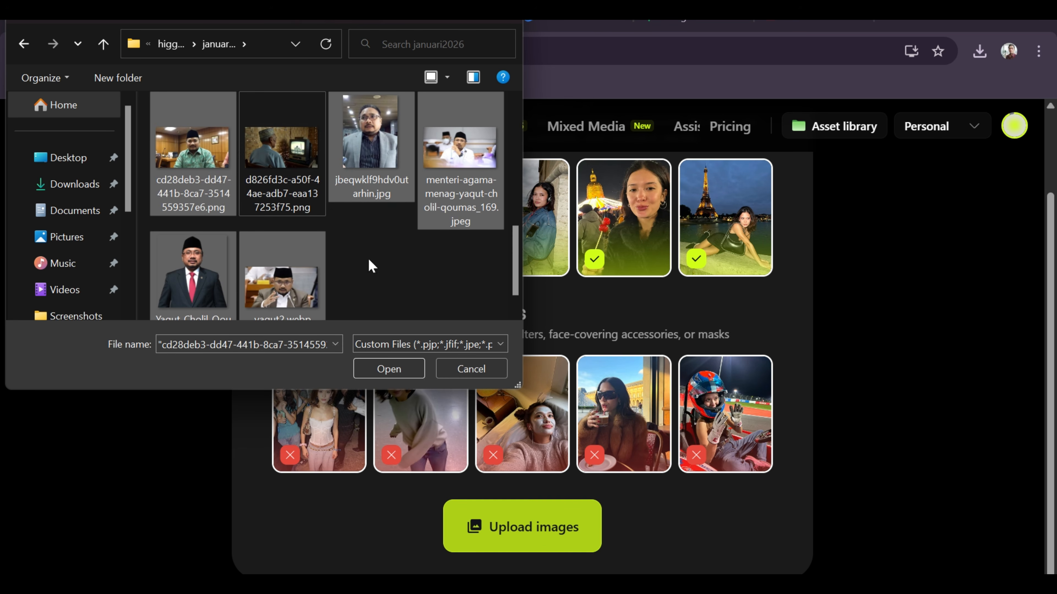
{"action": "left_click", "coordinate": [389, 369]}
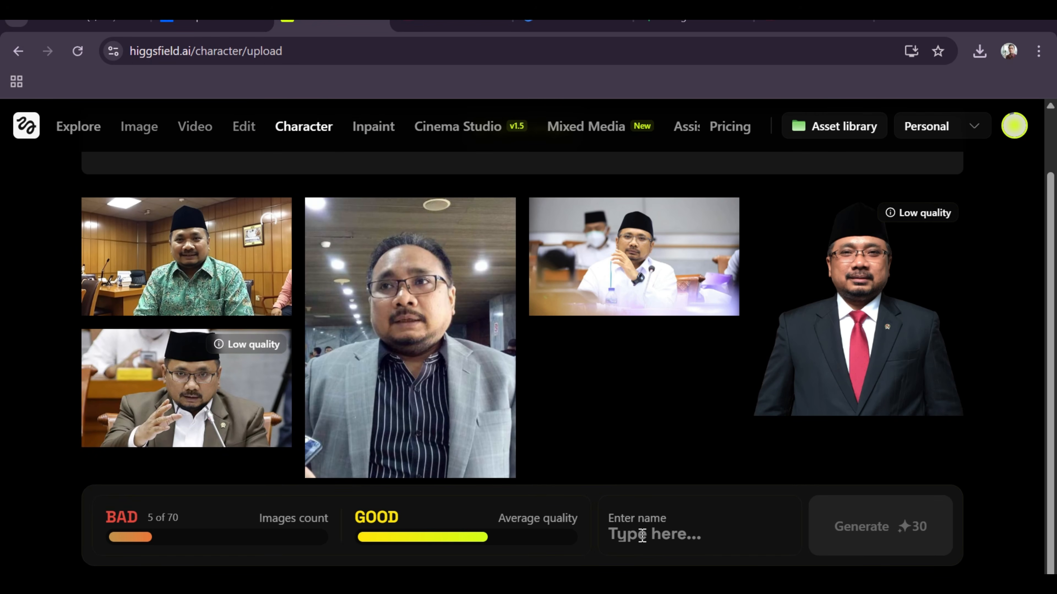
Name the character "a" and start generating it.
{"action": "left_click", "coordinate": [642, 536]}
{"action": "key", "text": "ctrl+v"}
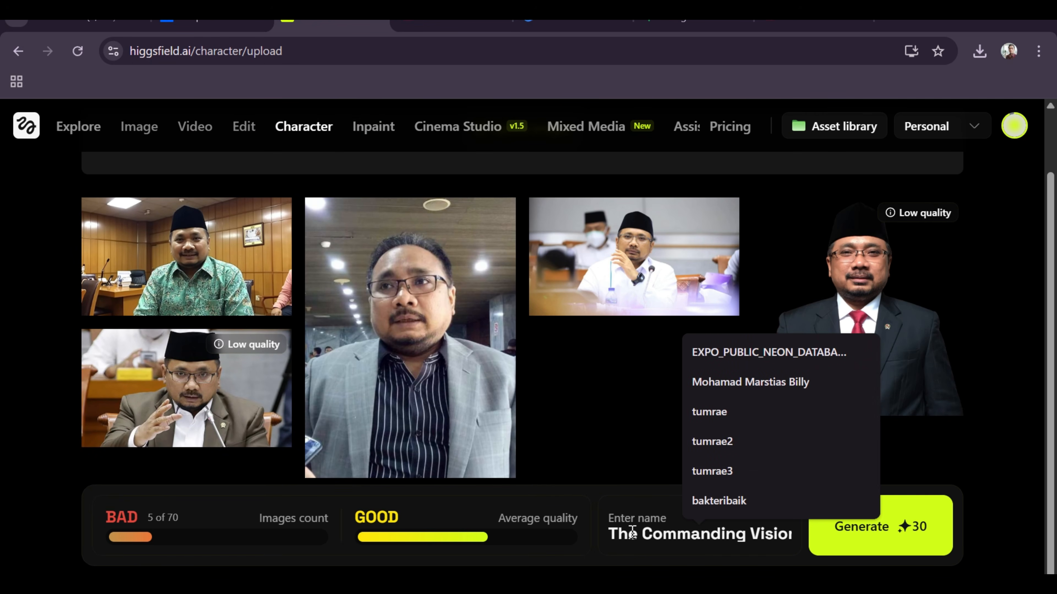
{"action": "type", "text": "arya"}
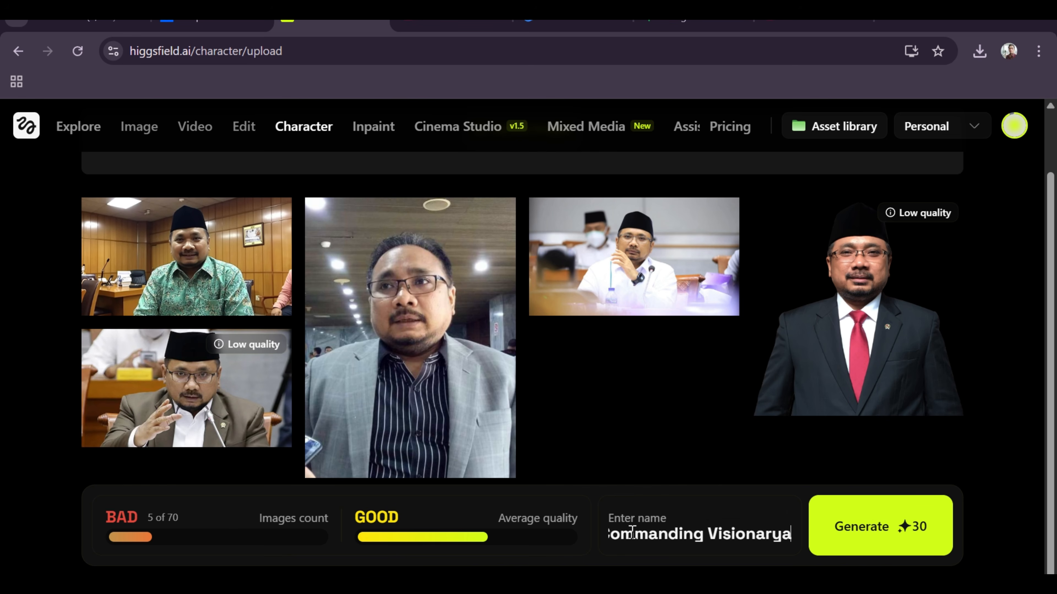
{"action": "key", "text": "ctrl+a"}
{"action": "key", "text": "BackSpace"}
{"action": "type", "text": "a"}
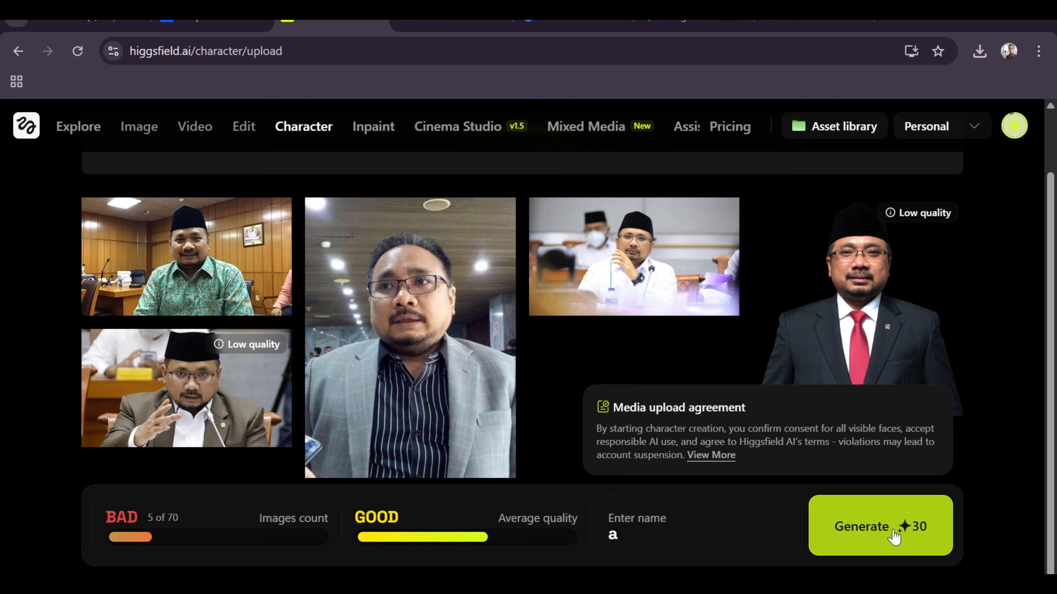
{"action": "left_click", "coordinate": [892, 534]}
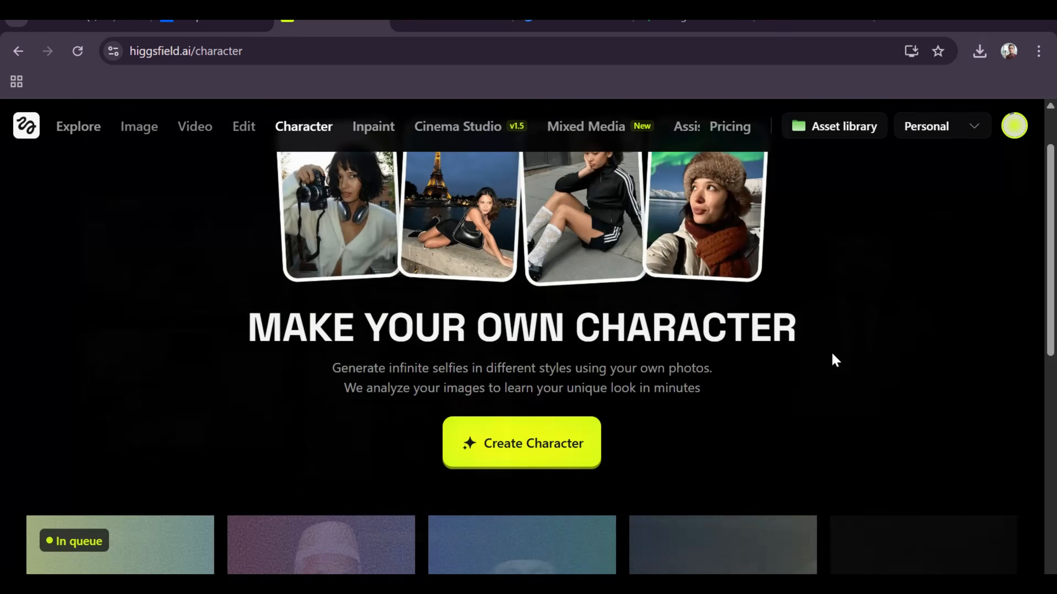
Look over the new character's card and the existing custom characters in the character gallery.
{"action": "scroll", "coordinate": [291, 333], "scroll_direction": "down", "scroll_amount": 4}
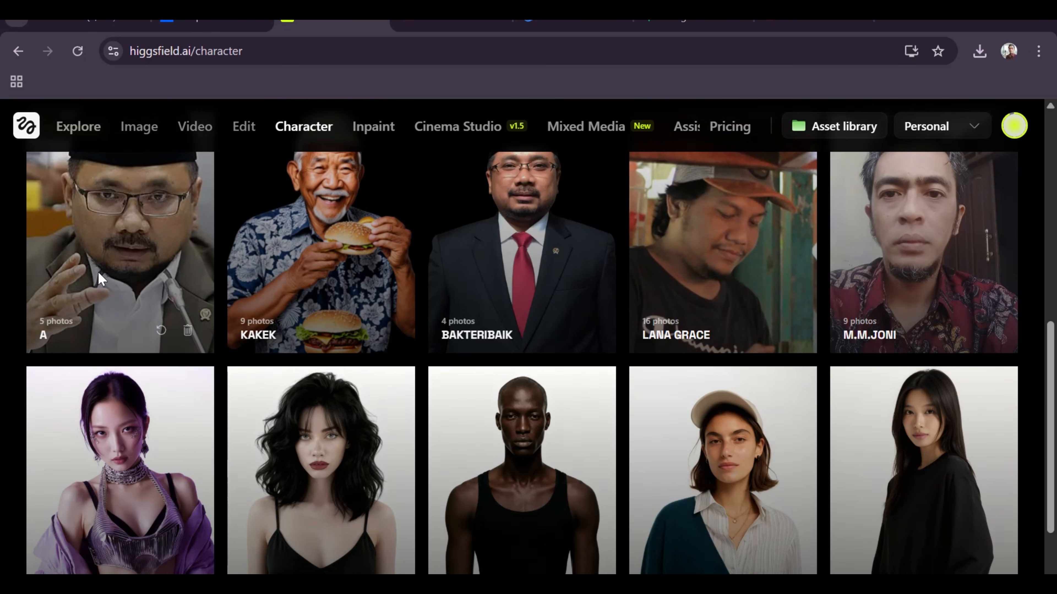
{"action": "scroll", "coordinate": [155, 274], "scroll_direction": "up", "scroll_amount": 2}
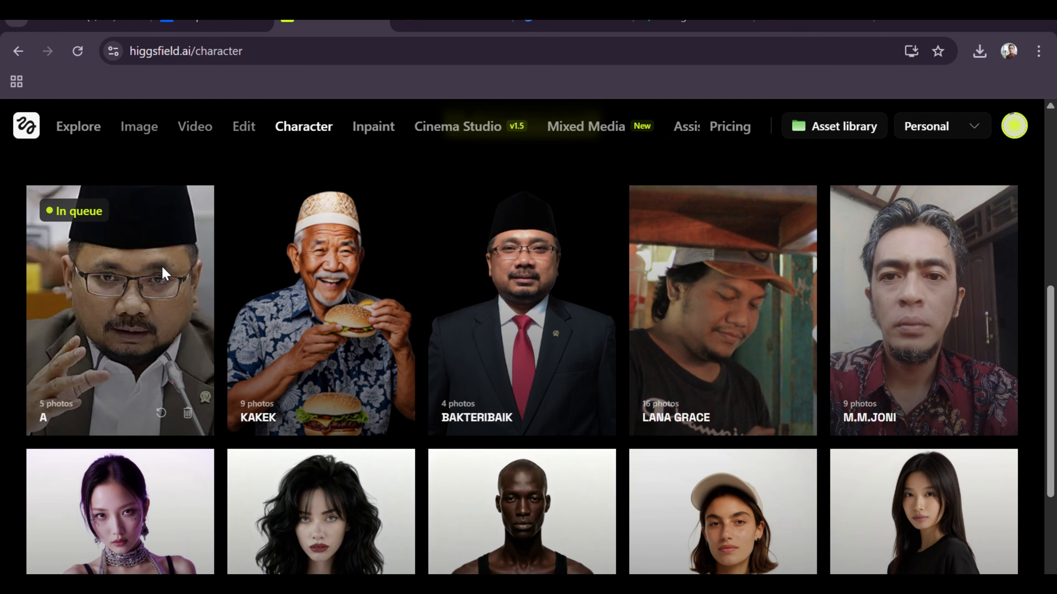
{"action": "scroll", "coordinate": [164, 273], "scroll_direction": "up", "scroll_amount": 2}
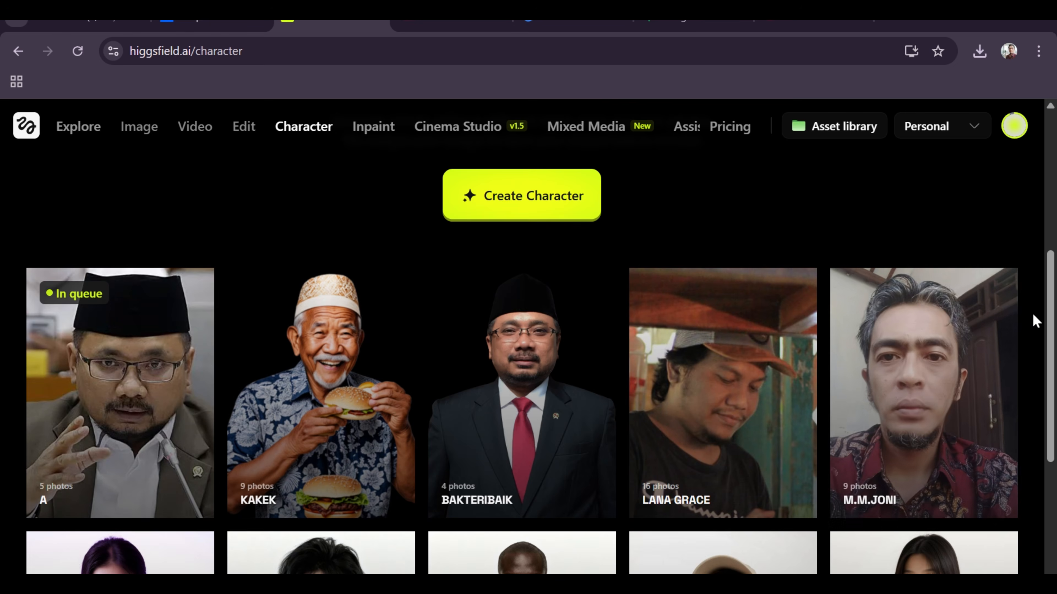
{"action": "mouse_move", "coordinate": [1010, 318]}
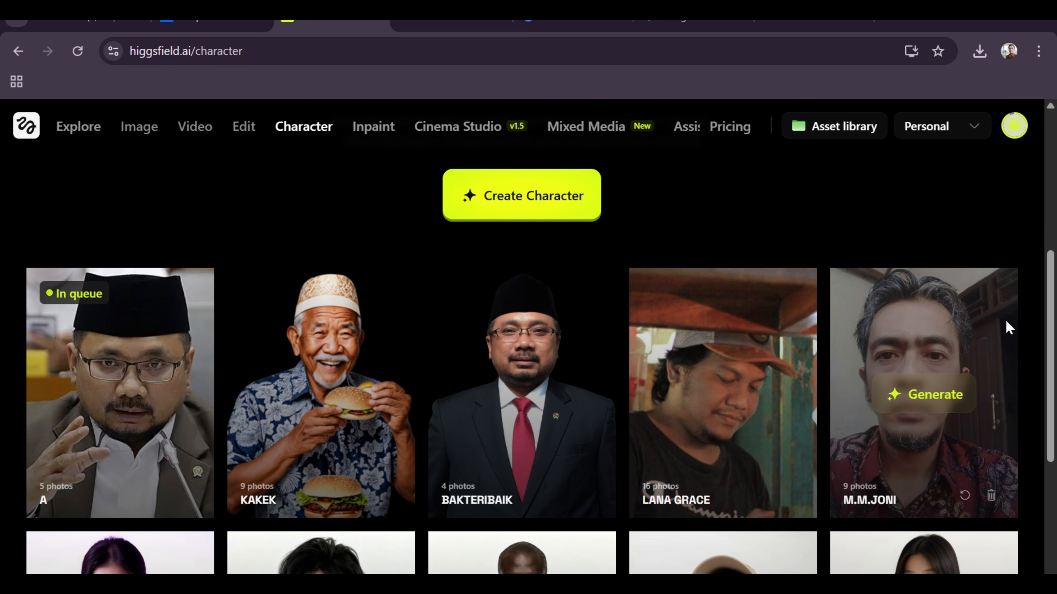
{"action": "scroll", "coordinate": [1006, 321], "scroll_direction": "up", "scroll_amount": 2}
{"action": "scroll", "coordinate": [1006, 321], "scroll_direction": "down", "scroll_amount": 2}
Return to image generation and examine both new images of the grandfather watching television, including their news headlines.
{"action": "left_click", "coordinate": [130, 136]}
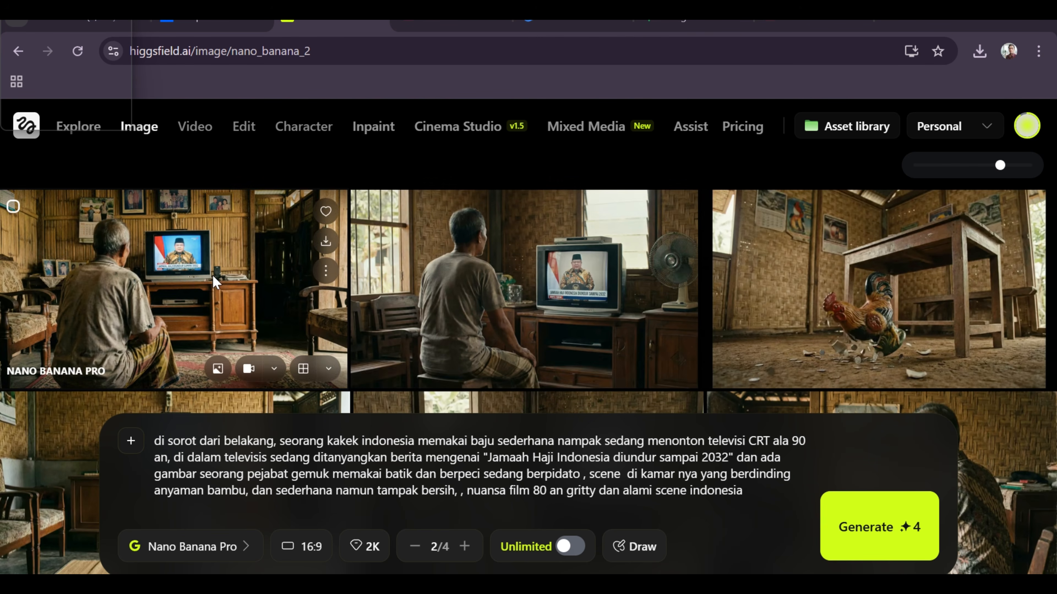
{"action": "left_click", "coordinate": [525, 276]}
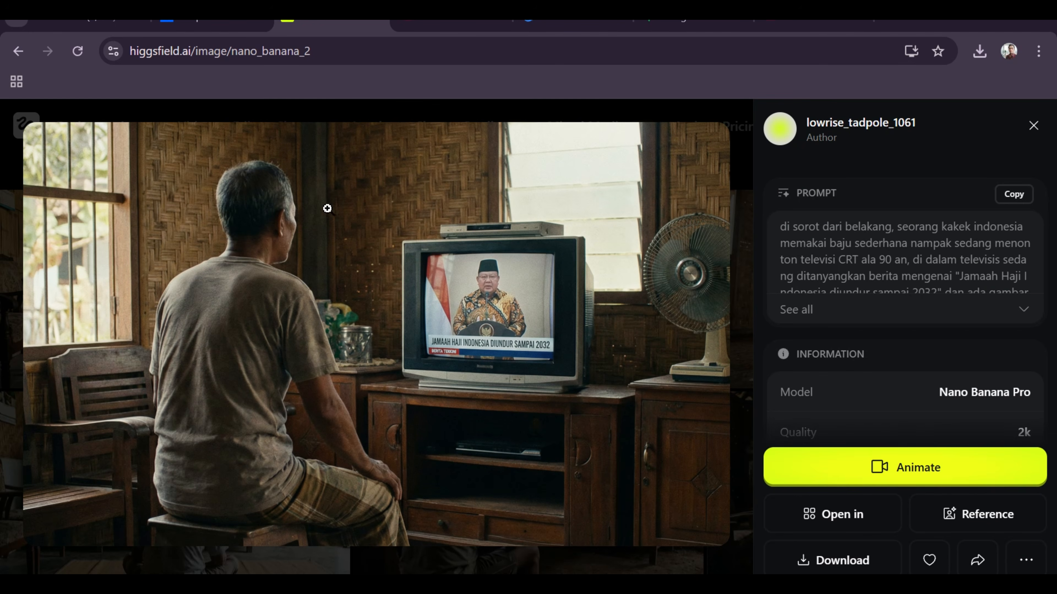
{"action": "left_click", "coordinate": [310, 118]}
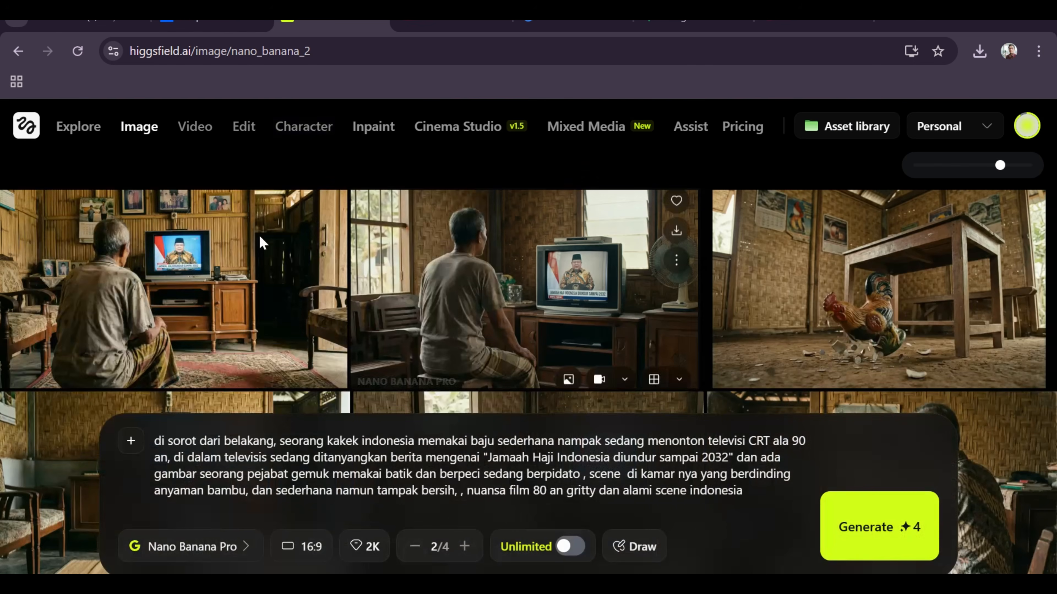
{"action": "left_click", "coordinate": [191, 252]}
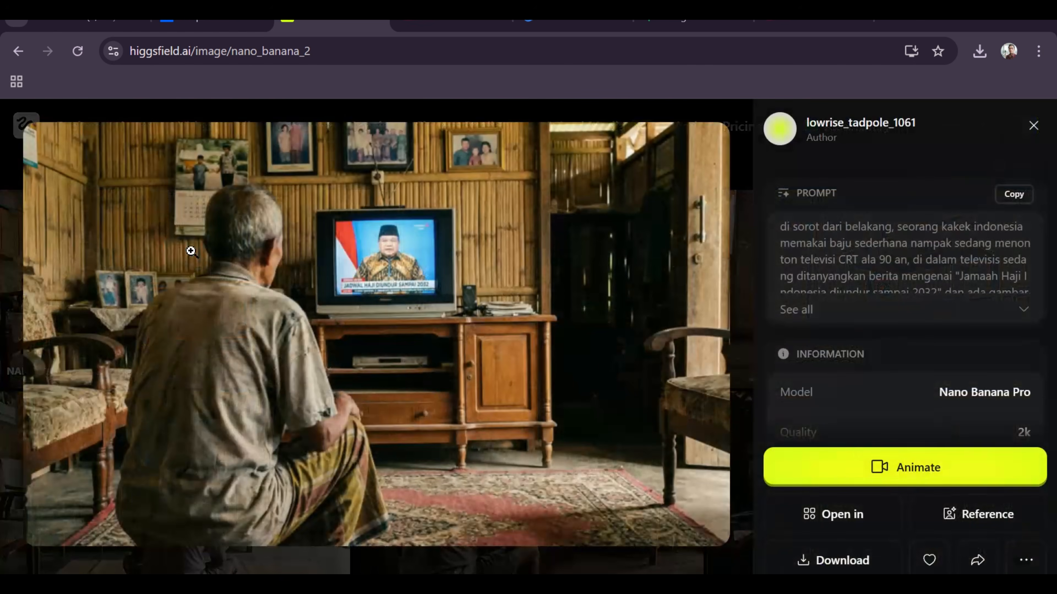
{"action": "left_click", "coordinate": [487, 119]}
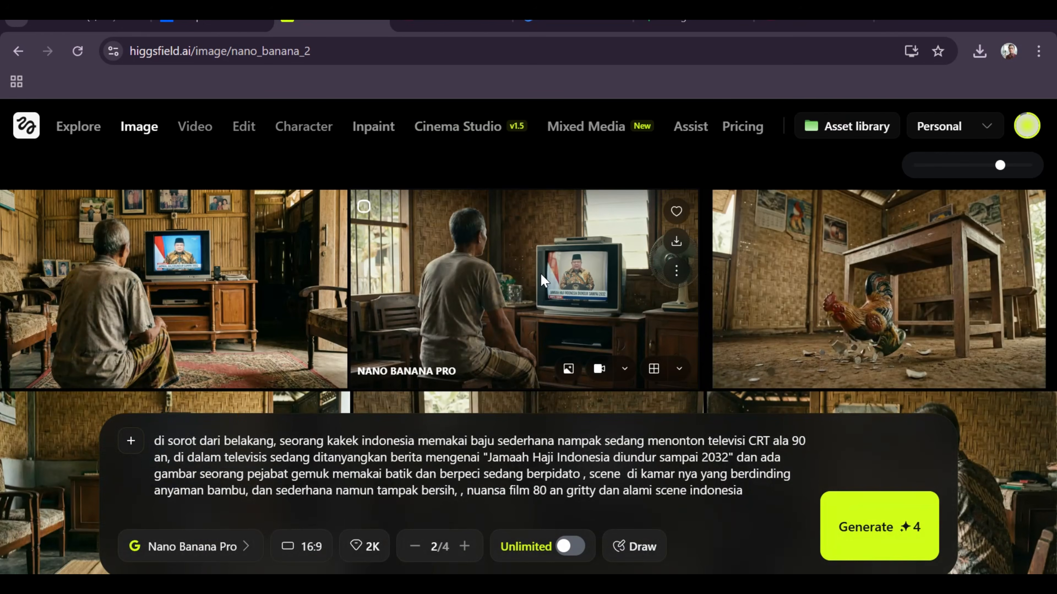
Send the television scene with the standing fan to video animation, and review the video features and models on offer.
{"action": "left_click", "coordinate": [516, 207]}
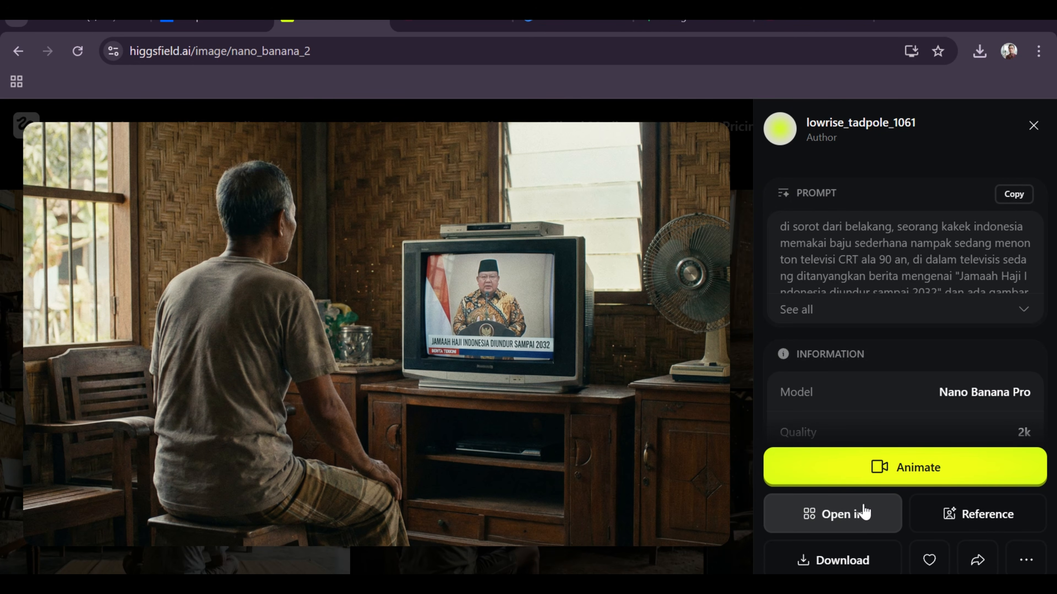
{"action": "left_click", "coordinate": [902, 470]}
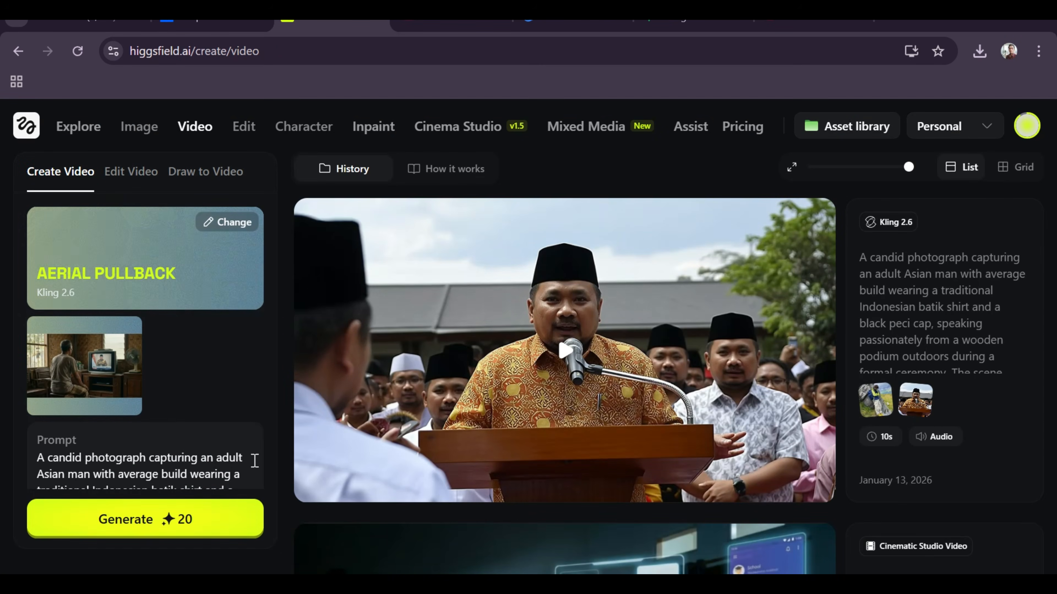
{"action": "mouse_move", "coordinate": [200, 133]}
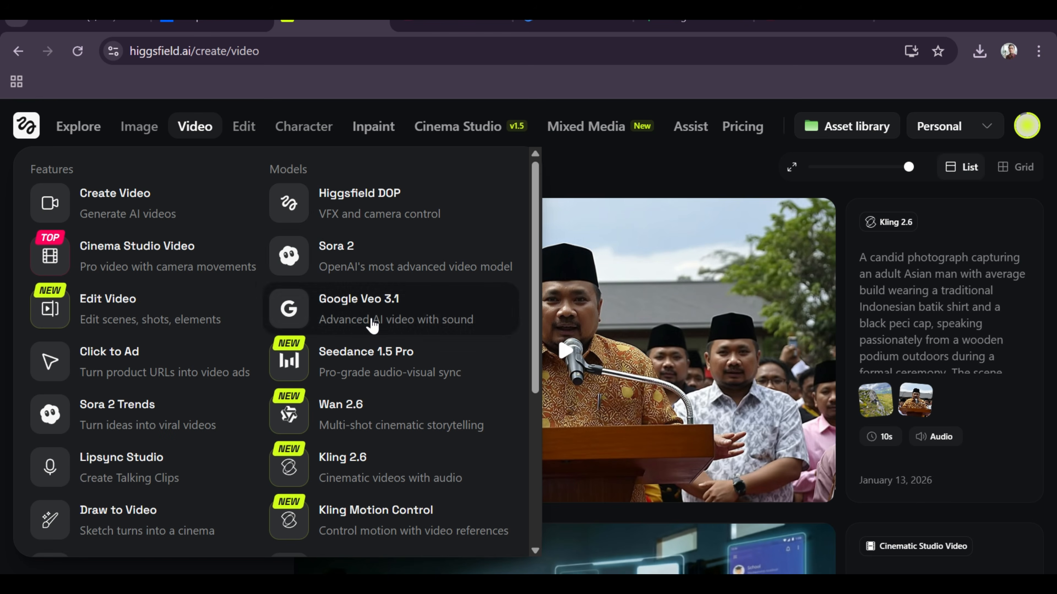
{"action": "scroll", "coordinate": [389, 462], "scroll_direction": "down", "scroll_amount": 2}
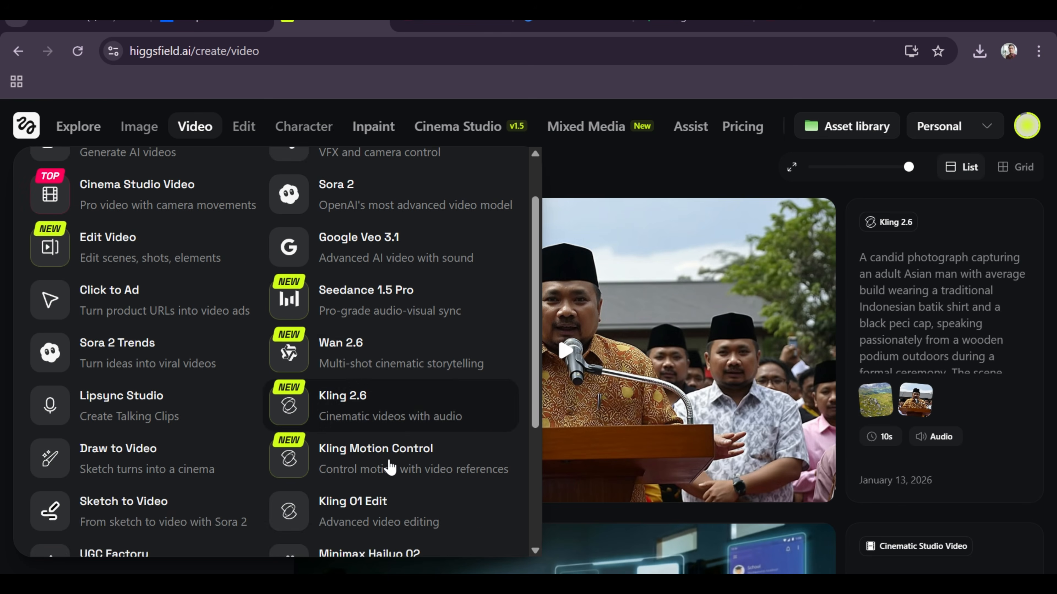
{"action": "scroll", "coordinate": [389, 466], "scroll_direction": "down", "scroll_amount": 5}
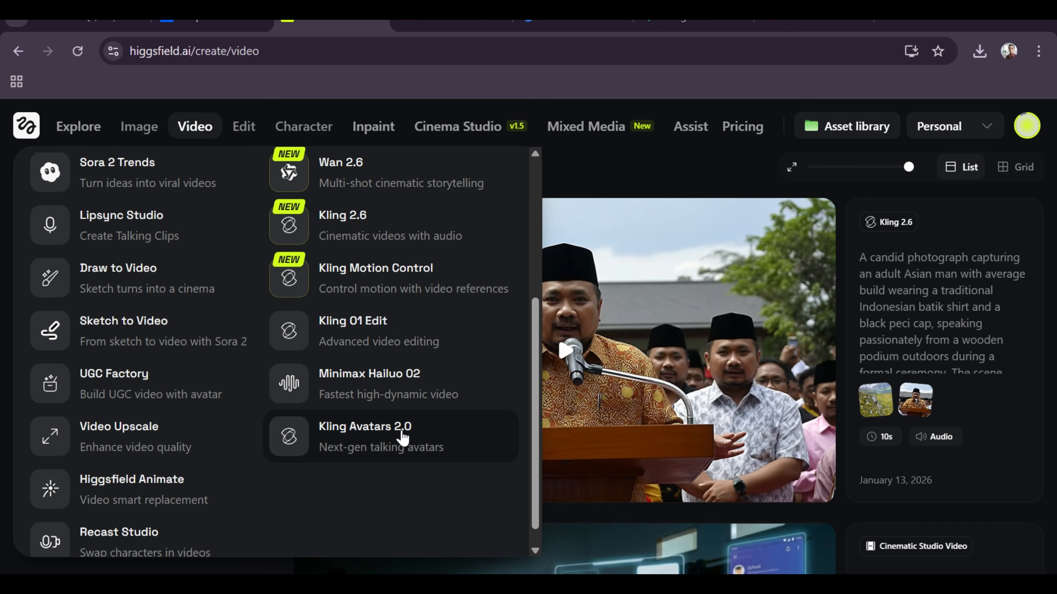
{"action": "scroll", "coordinate": [346, 366], "scroll_direction": "up", "scroll_amount": 6}
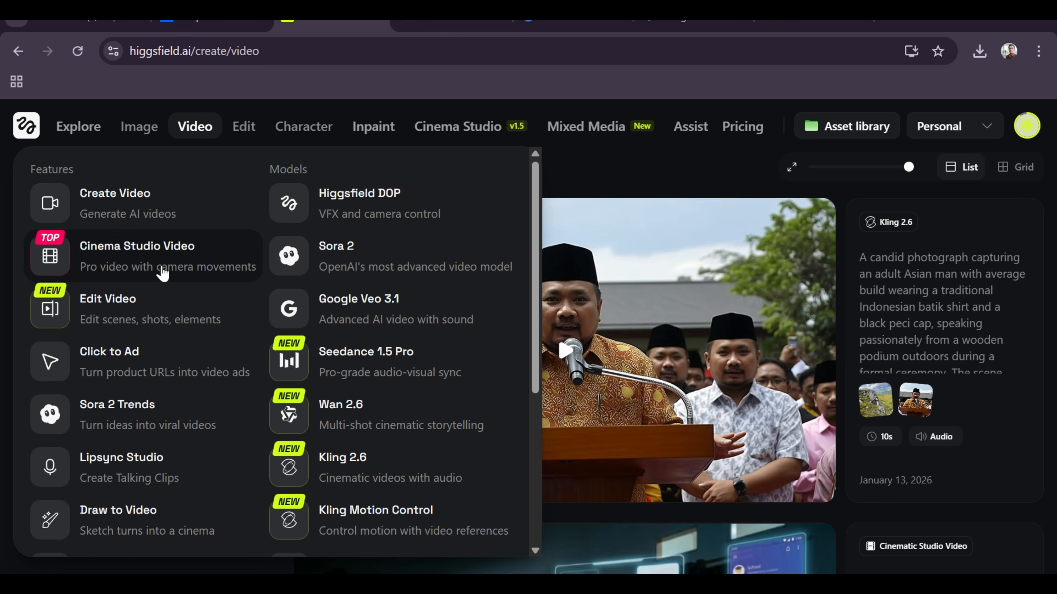
Open Cinema Studio Video and change the prompt's opening phrase to "di sorot dari wide angle".
{"action": "left_click", "coordinate": [147, 253]}
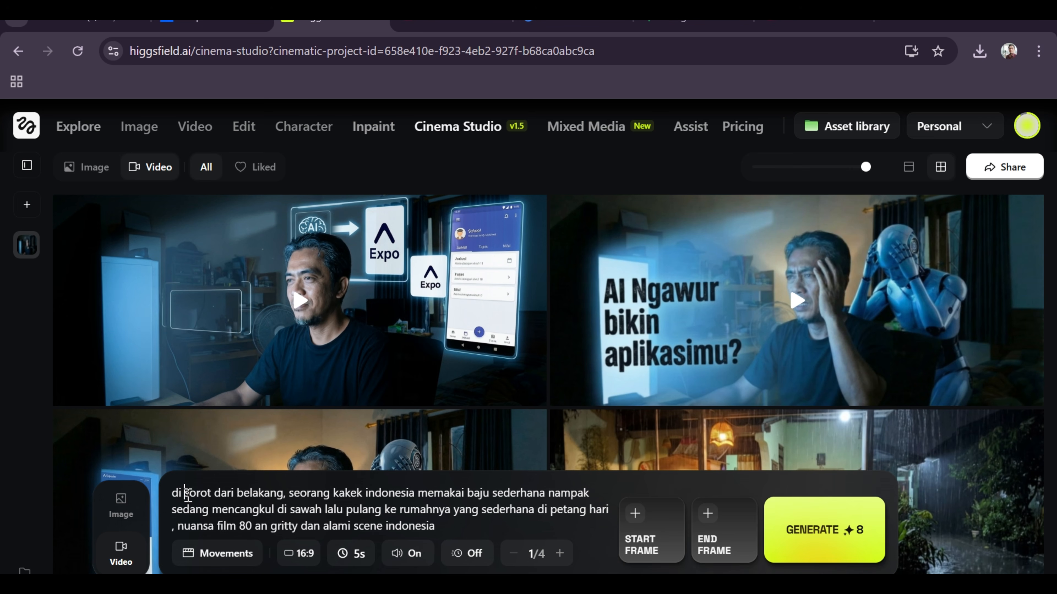
{"action": "mouse_move", "coordinate": [184, 494]}
{"action": "left_mouse_down"}
{"action": "mouse_move", "coordinate": [284, 496]}
{"action": "mouse_move", "coordinate": [186, 495]}
{"action": "left_mouse_up"}
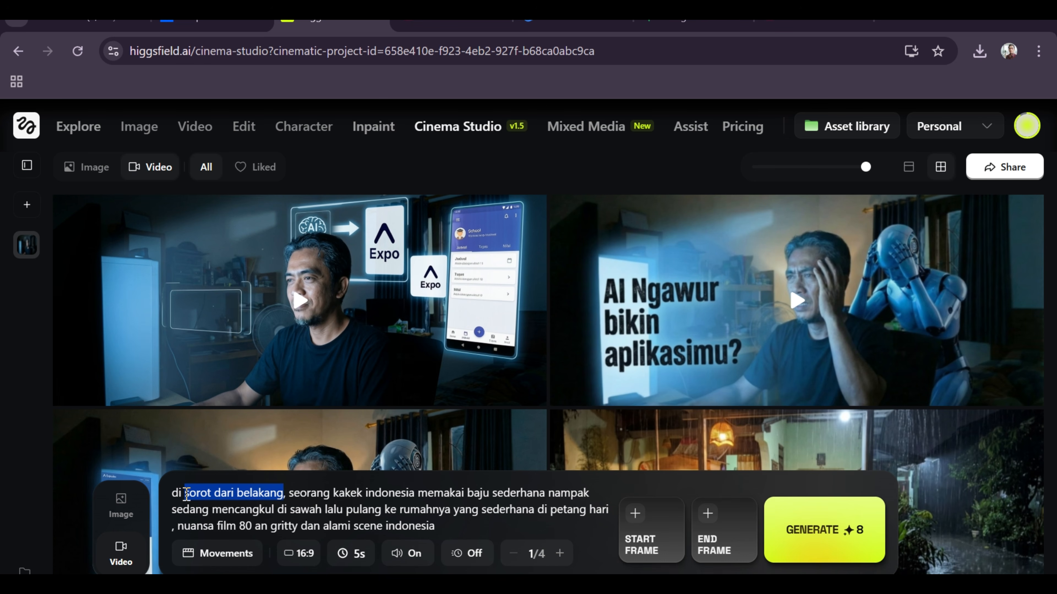
{"action": "type", "text": "sorot dari"}
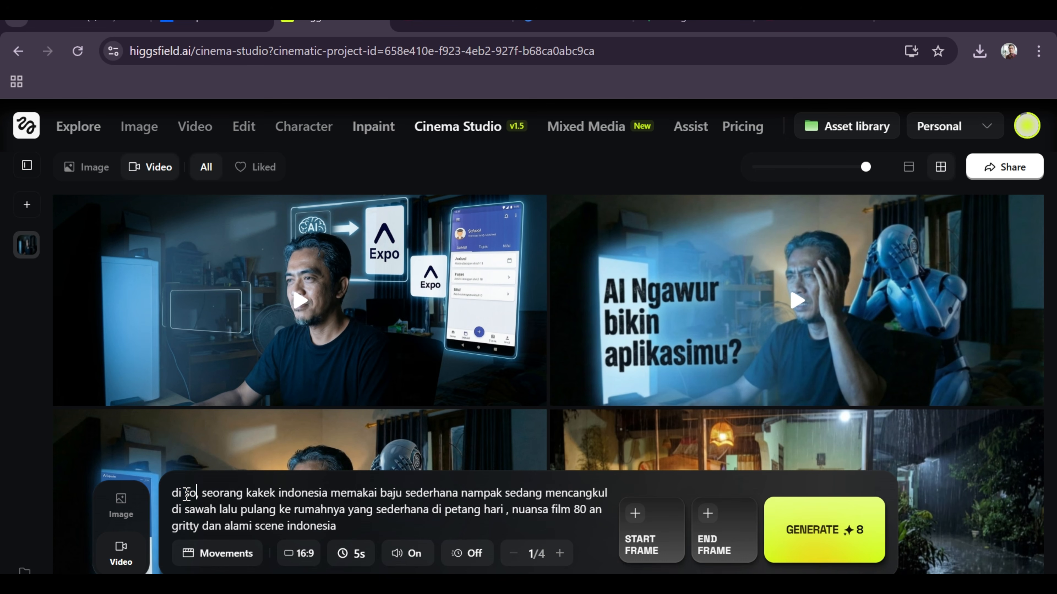
{"action": "type", "text": " wide ang"}
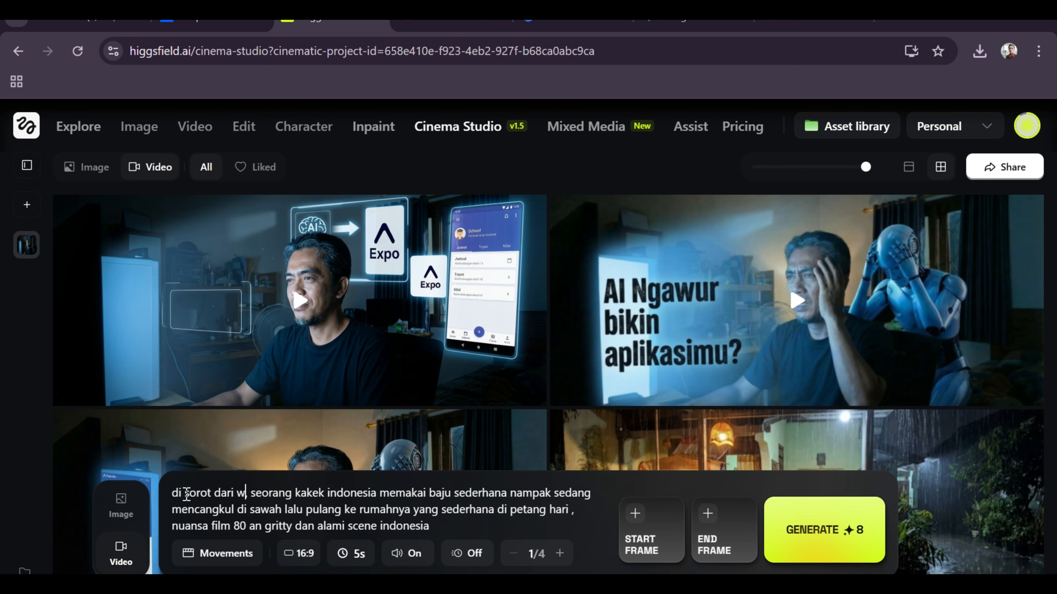
{"action": "type", "text": "le ,"}
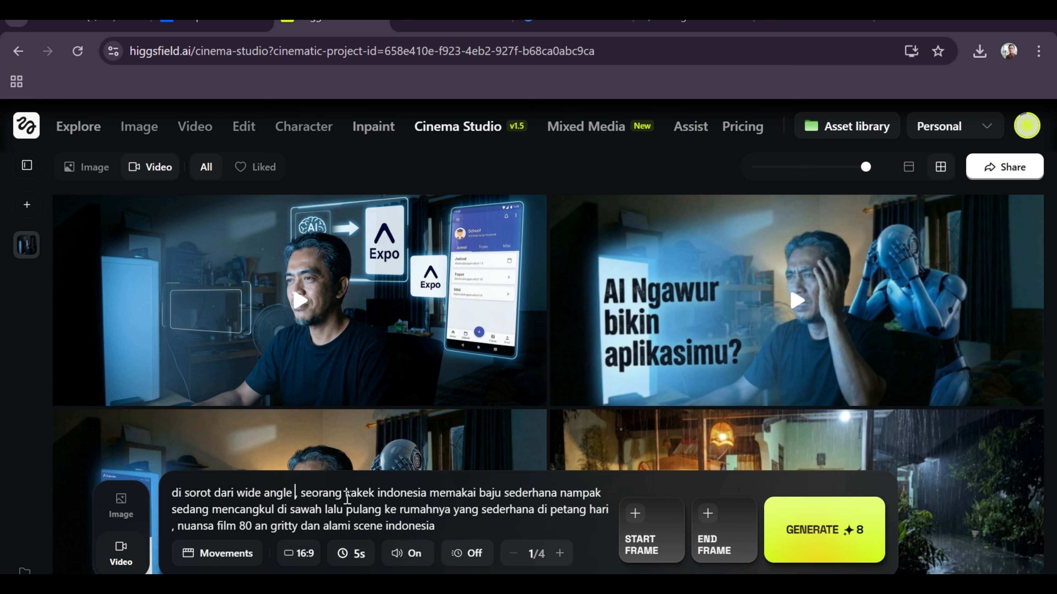
{"action": "left_click", "coordinate": [294, 496]}
From the generated images, set the grandfather hoeing the field as start frame and the grandfather seated on the bamboo bench as end frame.
{"action": "left_click", "coordinate": [642, 525]}
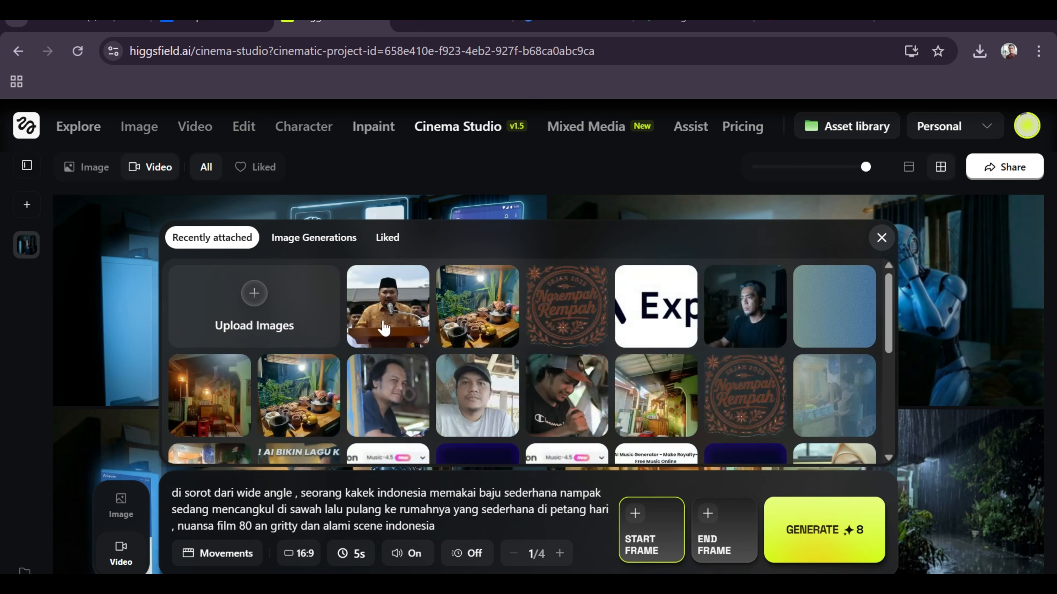
{"action": "left_click", "coordinate": [307, 246]}
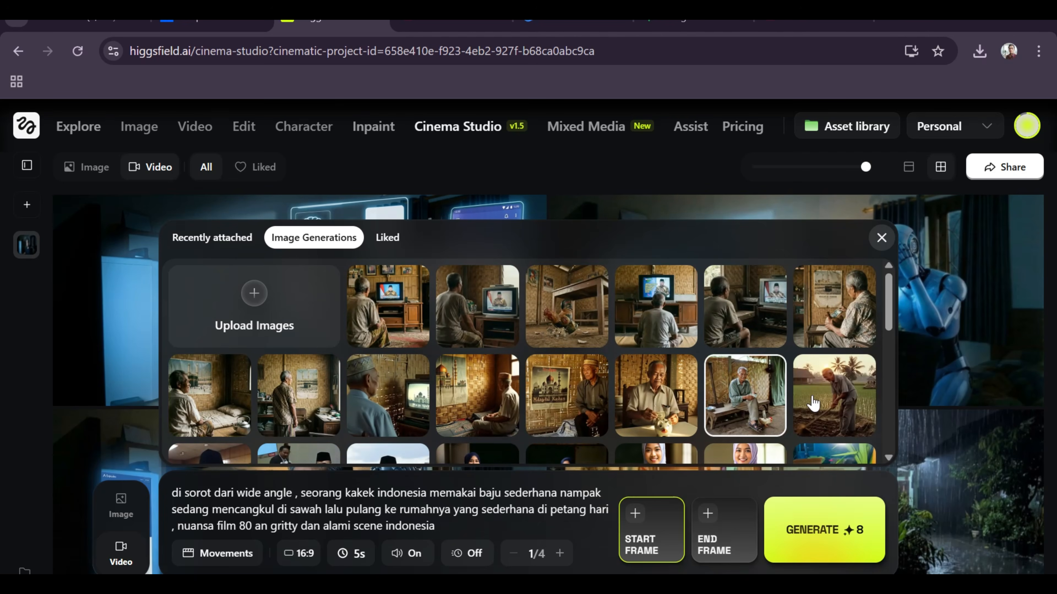
{"action": "left_click", "coordinate": [849, 404]}
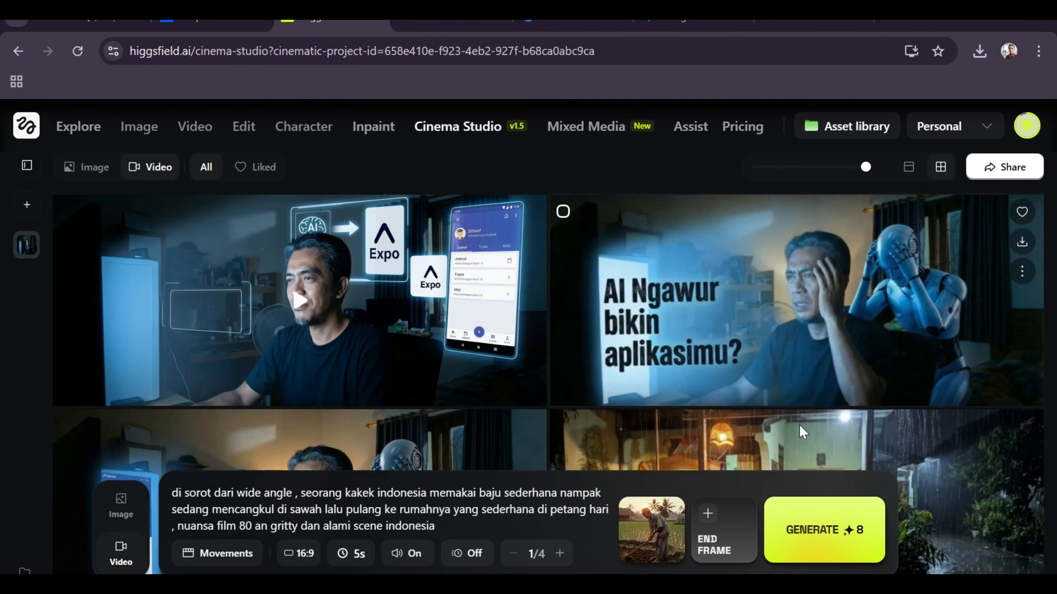
{"action": "left_click", "coordinate": [720, 540]}
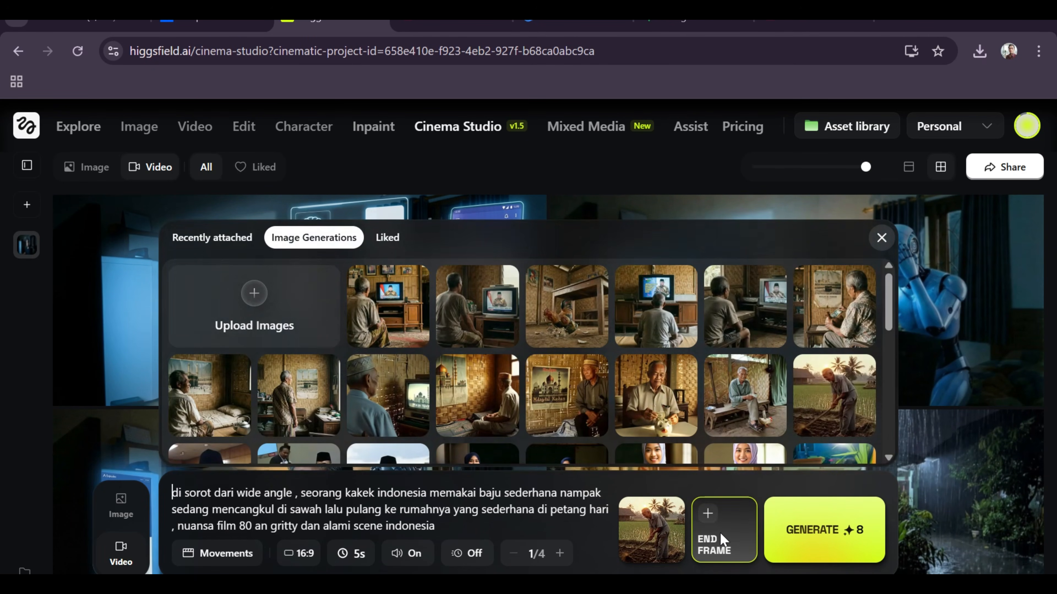
{"action": "left_click", "coordinate": [744, 414]}
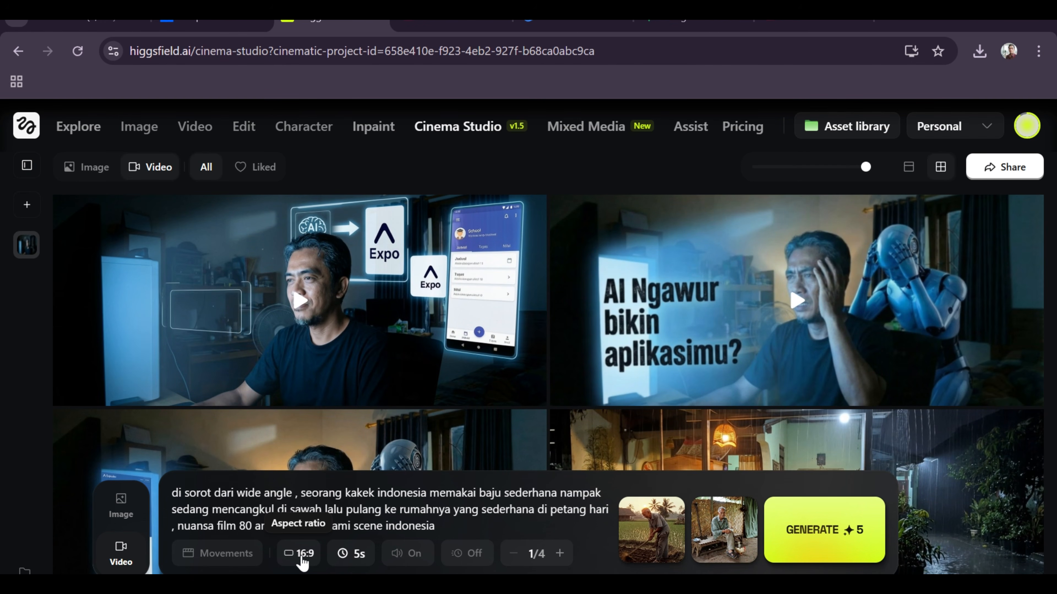
Check the duration options, keep 5s, and generate the video from the hoeing scene to the bench scene.
{"action": "left_click", "coordinate": [358, 556]}
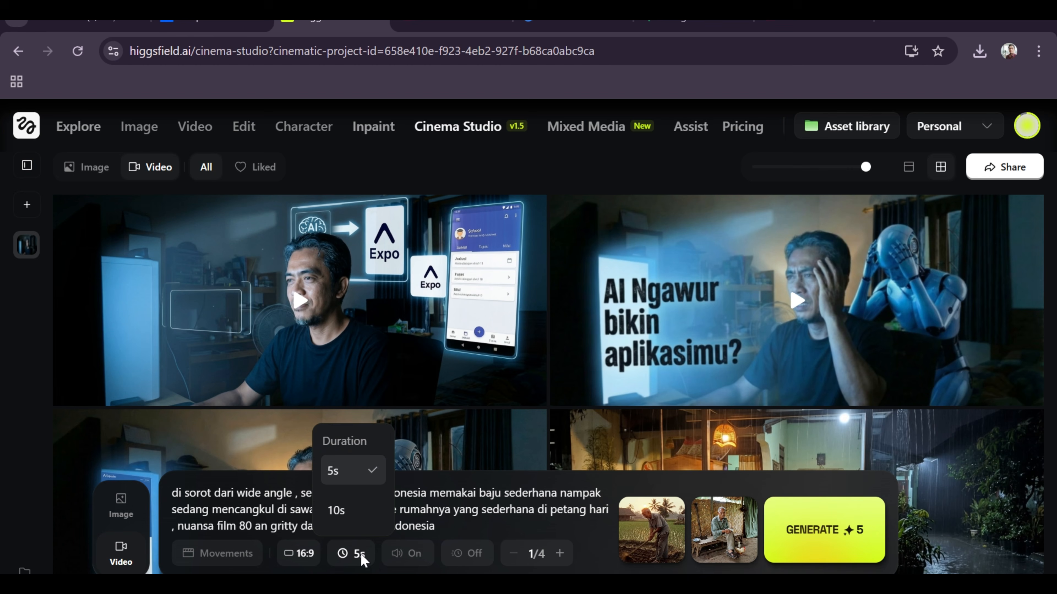
{"action": "left_click", "coordinate": [421, 530]}
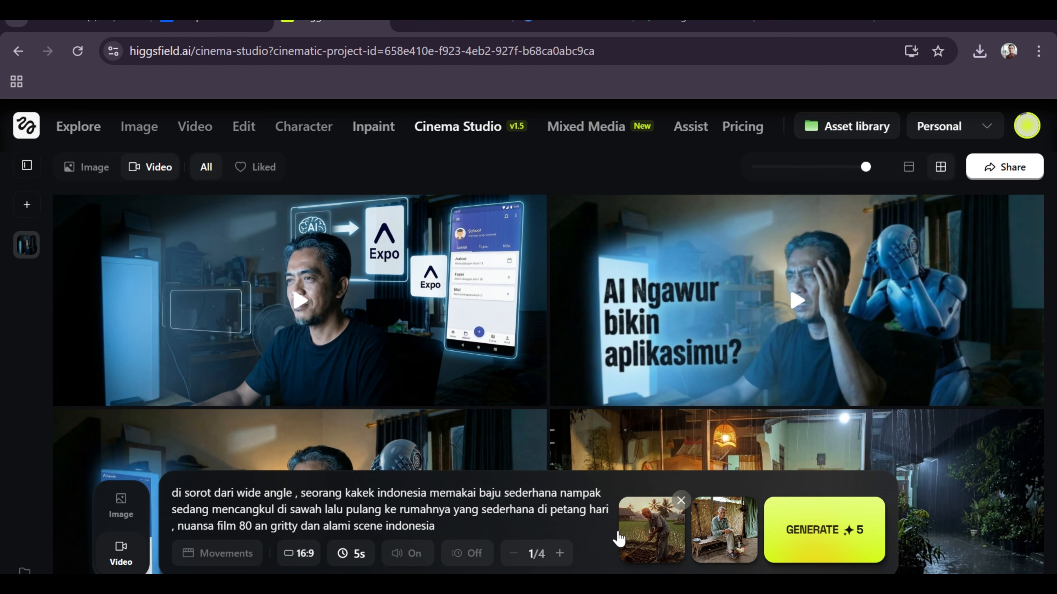
{"action": "left_click", "coordinate": [350, 557]}
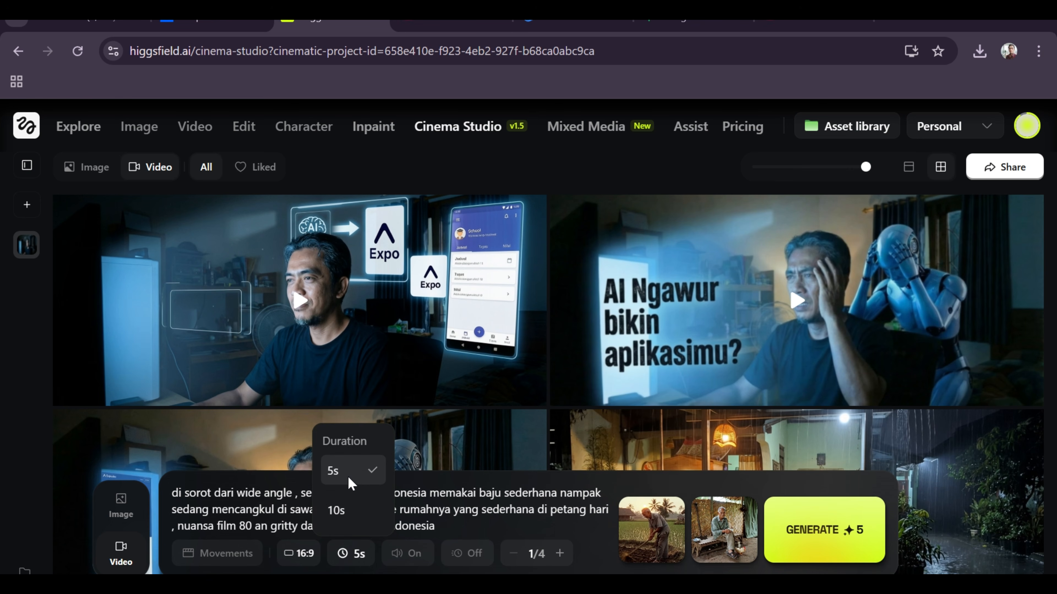
{"action": "left_click", "coordinate": [466, 513]}
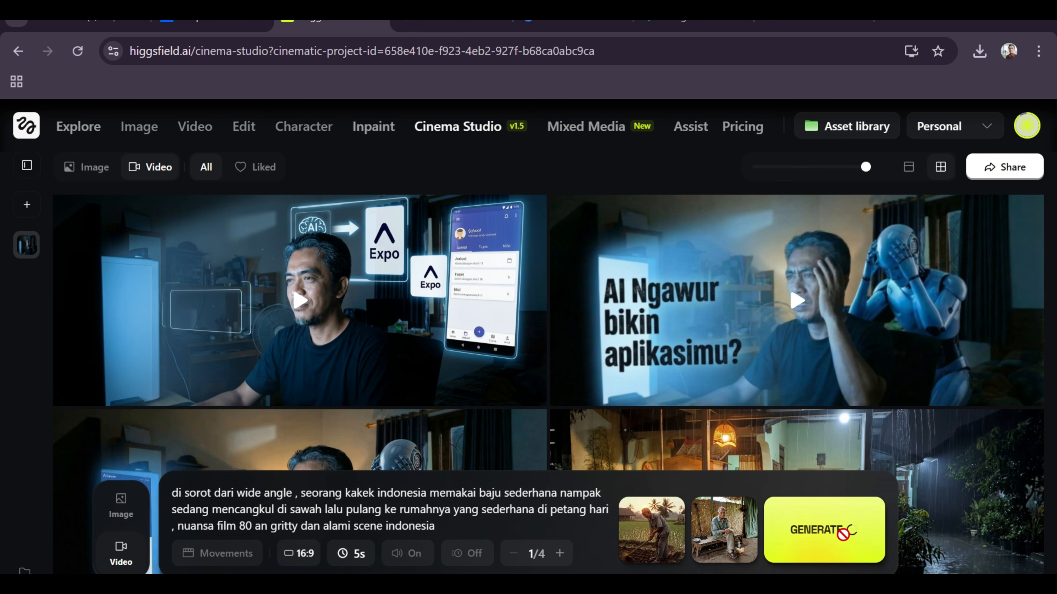
{"action": "left_click", "coordinate": [827, 537]}
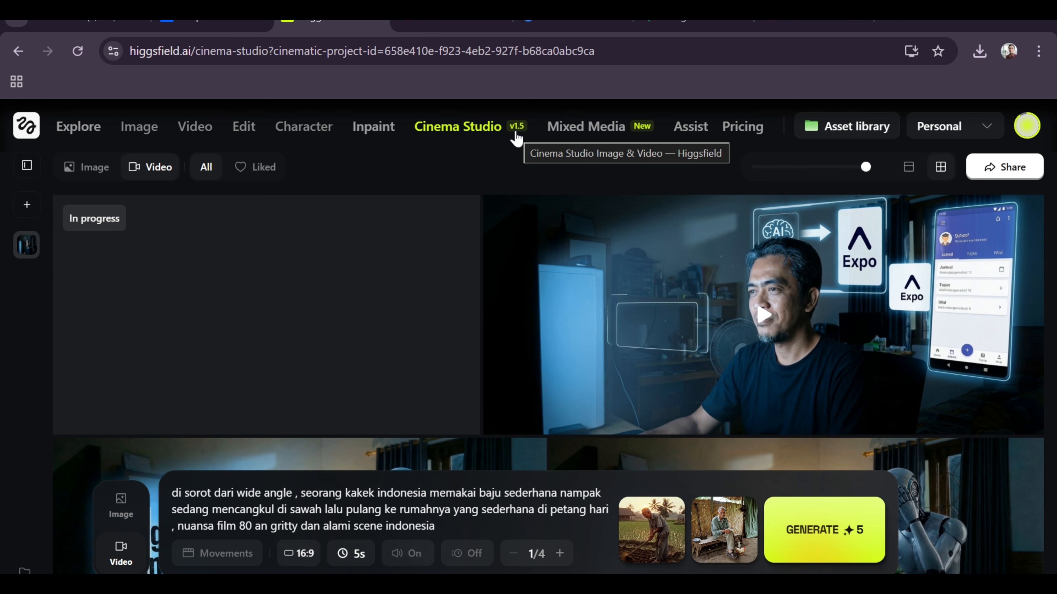
{"action": "mouse_move", "coordinate": [141, 135]}
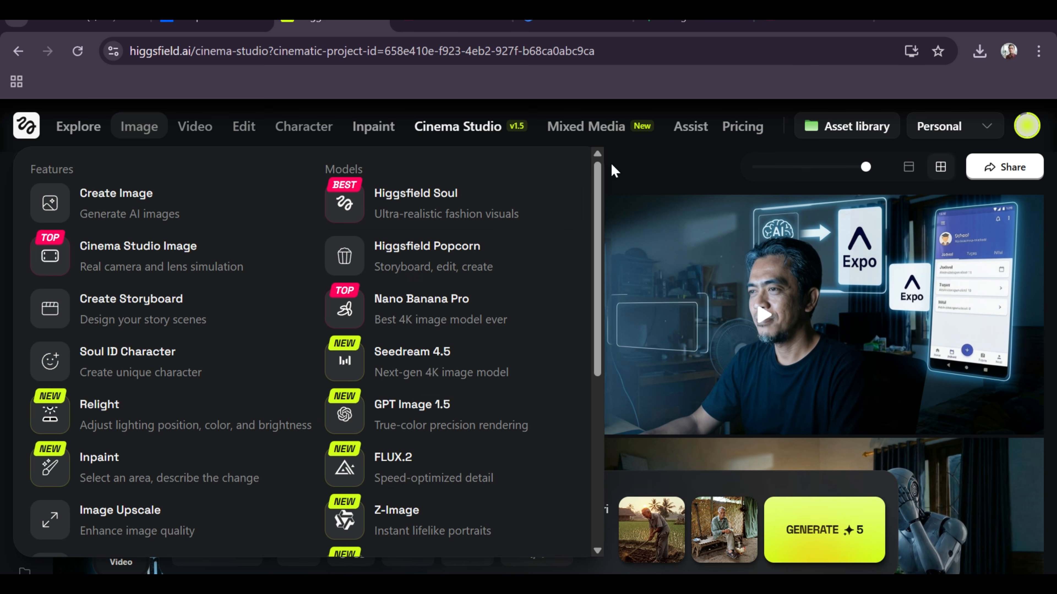
{"action": "mouse_move", "coordinate": [195, 129]}
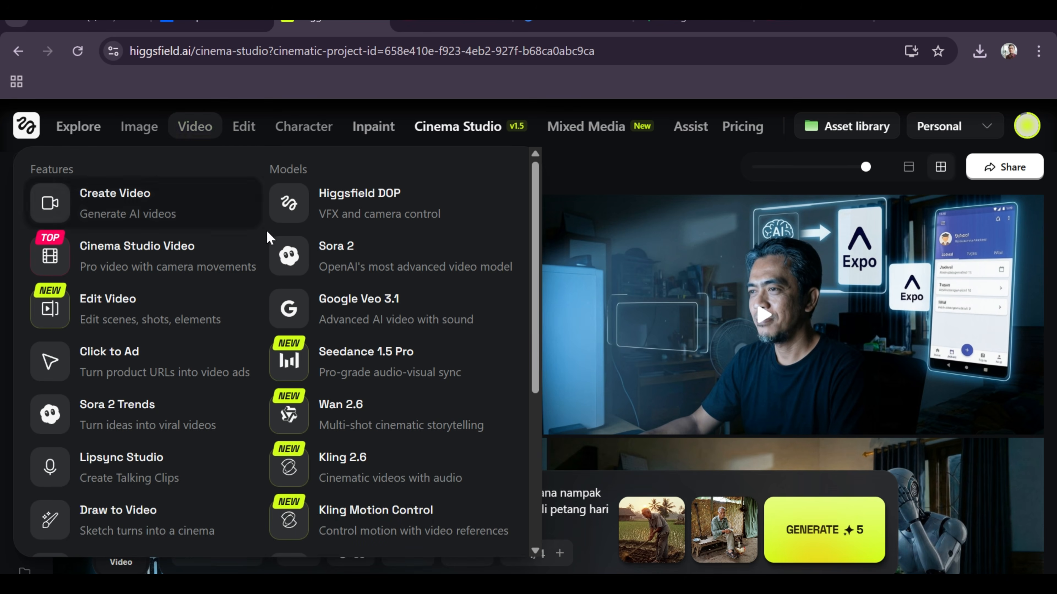
{"action": "left_click", "coordinate": [196, 247]}
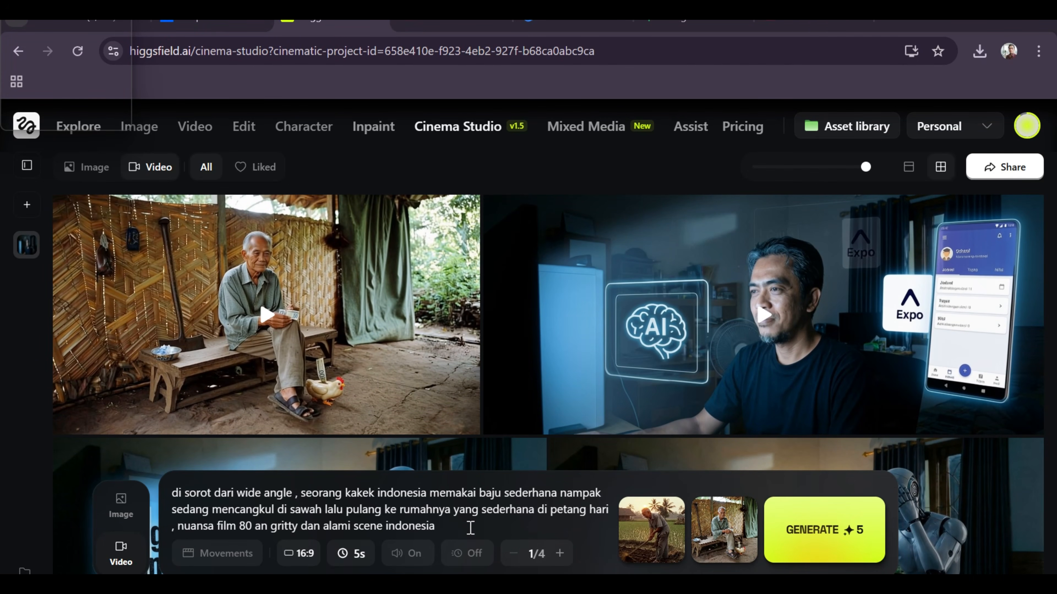
{"action": "left_click_drag", "start_coordinate": [460, 526], "coordinate": [408, 525]}
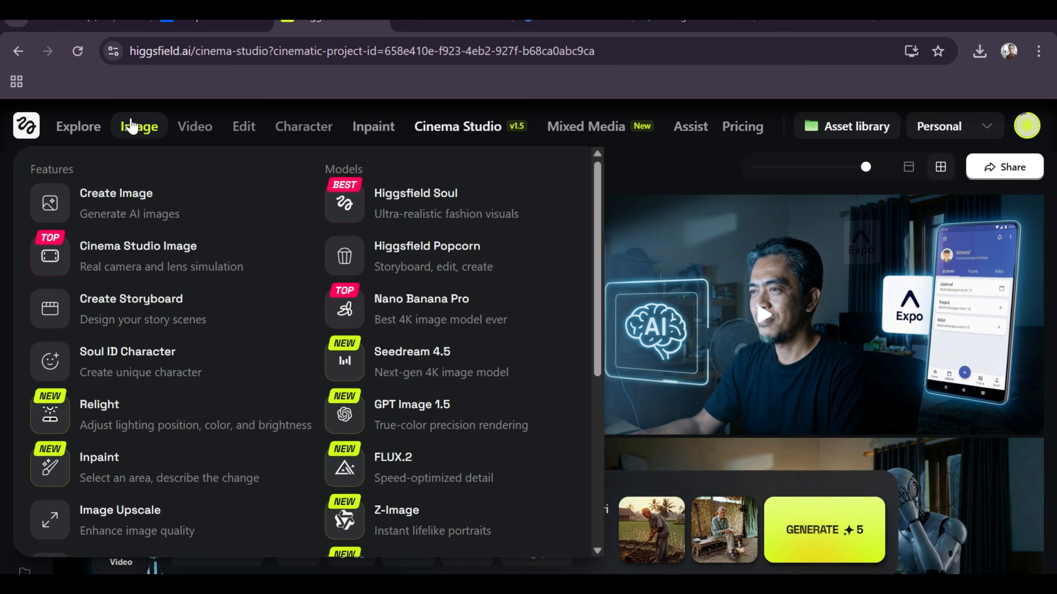
Copy the prompt of the generated image showing the grandfather putting money into the chicken money box, and return to Cinema Studio.
{"action": "left_click", "coordinate": [131, 125]}
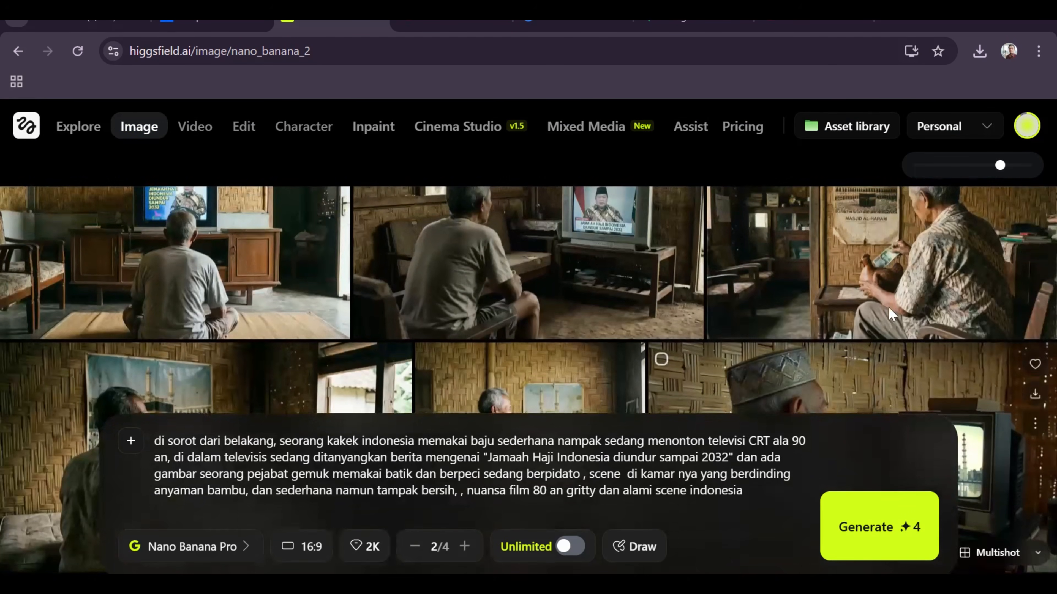
{"action": "left_click", "coordinate": [880, 245]}
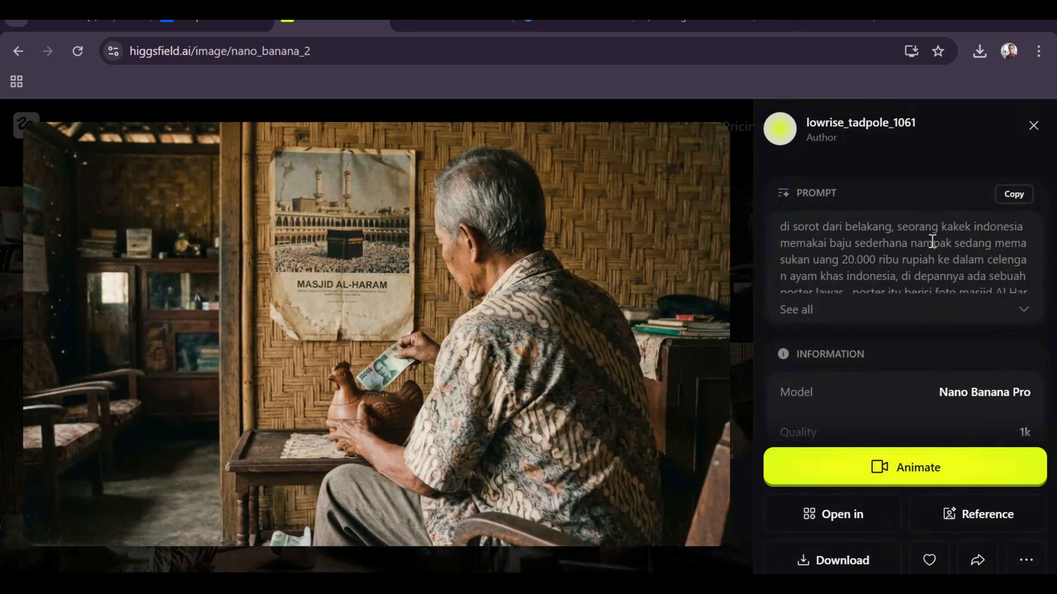
{"action": "left_click", "coordinate": [1014, 196]}
{"action": "left_click", "coordinate": [296, 120]}
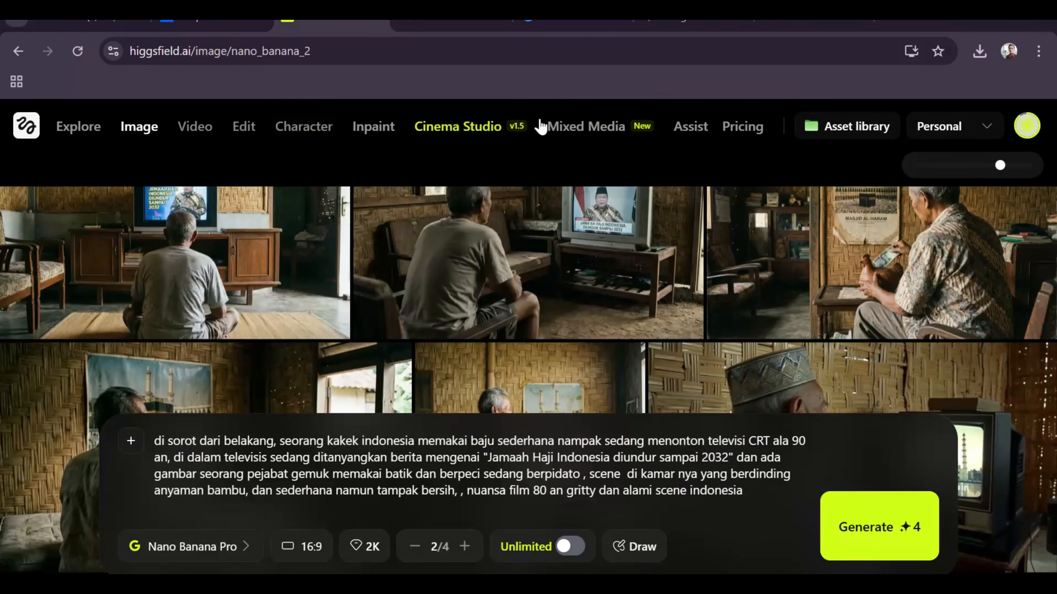
{"action": "left_click", "coordinate": [484, 129]}
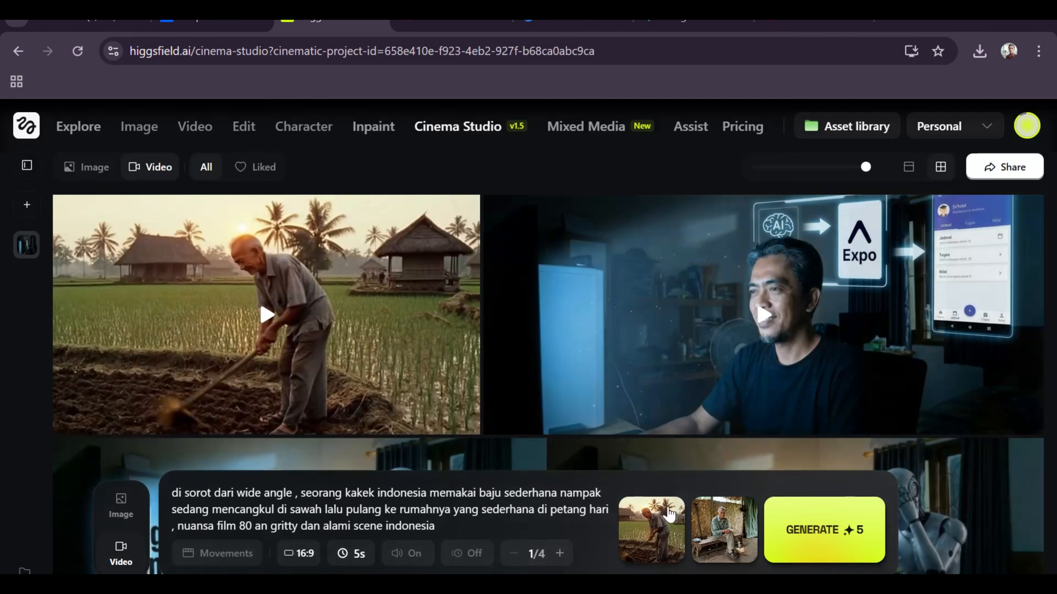
Replace the start frame with the grandfather filling the chicken money box and the end frame with him standing before the wall poster.
{"action": "left_click", "coordinate": [671, 515]}
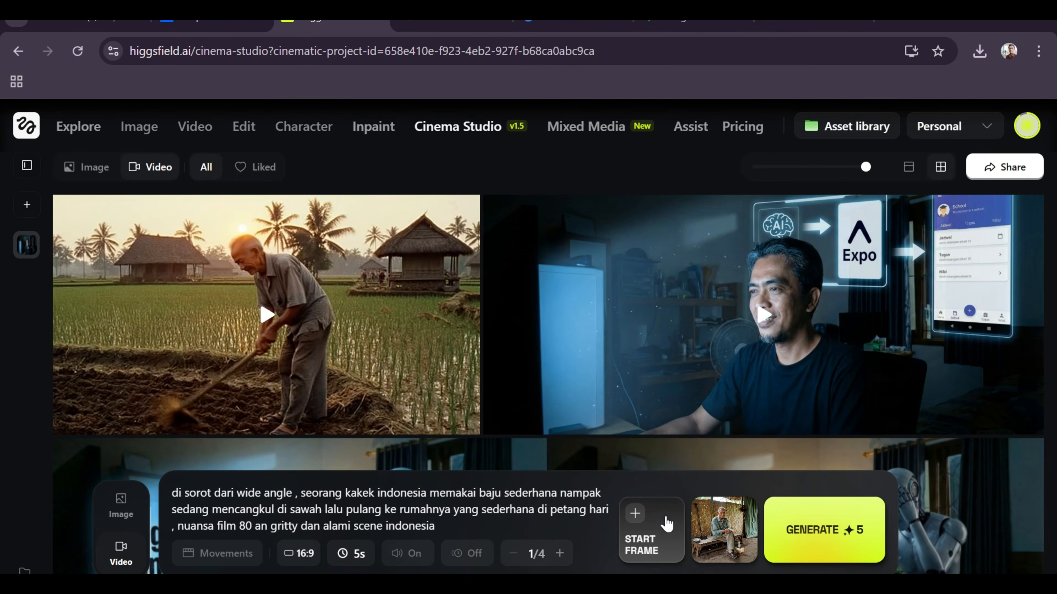
{"action": "left_click", "coordinate": [665, 528]}
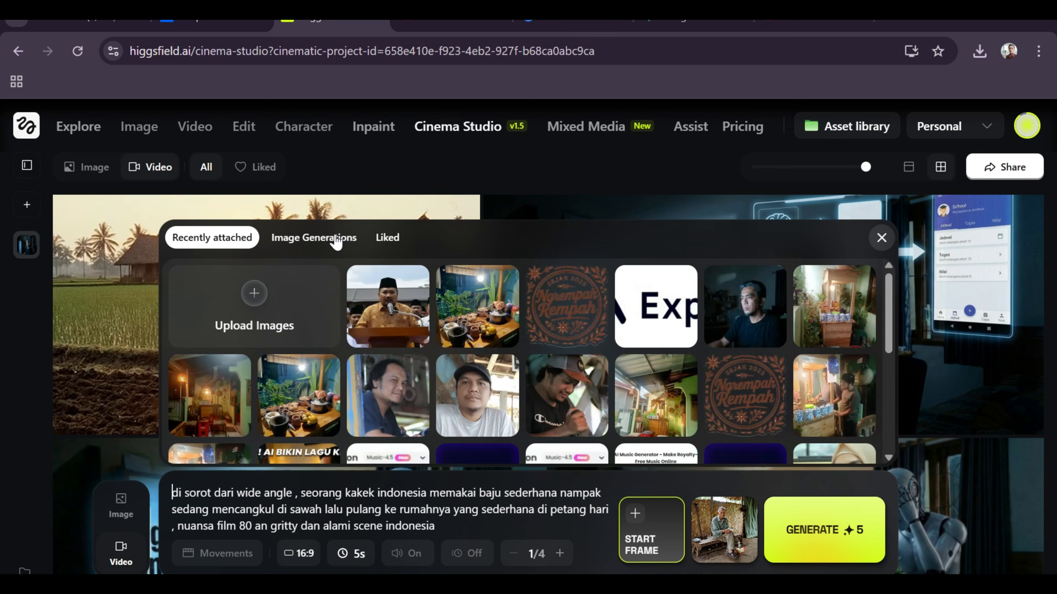
{"action": "left_click", "coordinate": [341, 243]}
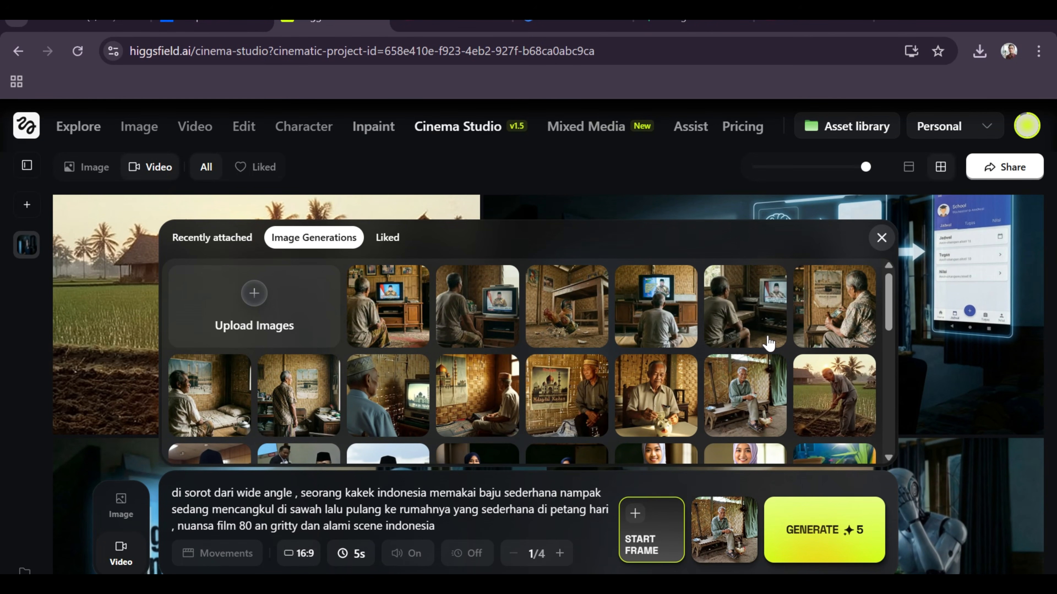
{"action": "left_click", "coordinate": [853, 322]}
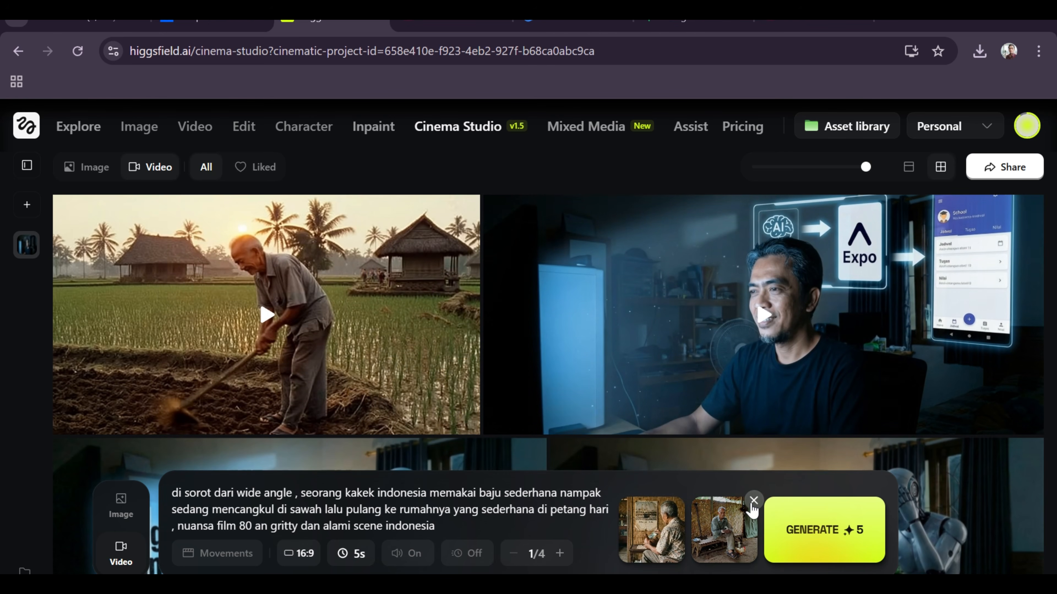
{"action": "left_click", "coordinate": [753, 503]}
{"action": "left_click", "coordinate": [733, 531]}
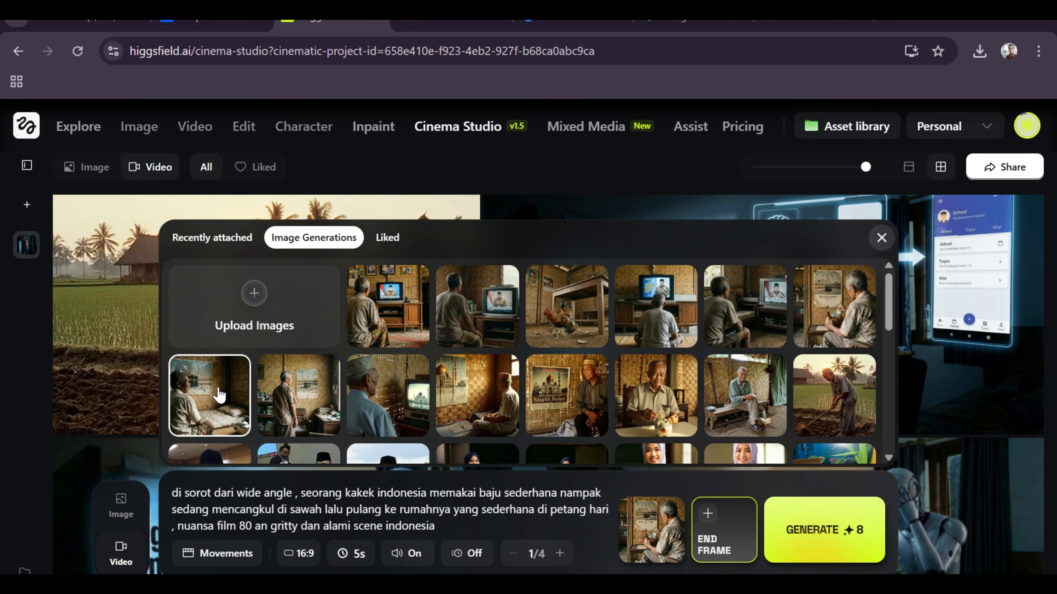
{"action": "left_click", "coordinate": [291, 412]}
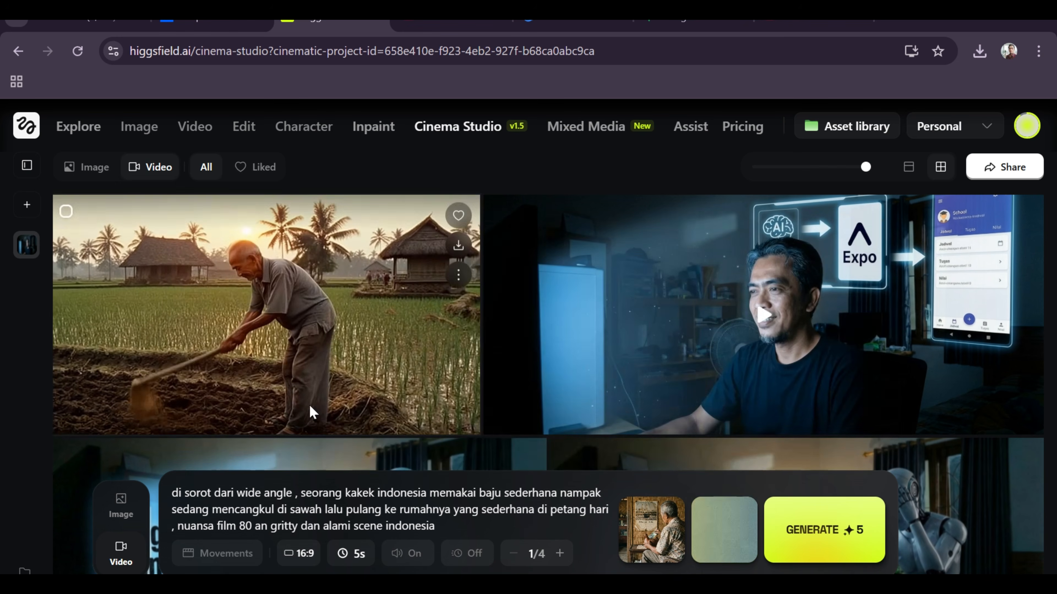
Replace the prompt's text after "sedang" with "memasukkan uang ke celengan, lalu berdiri pelan sambil melihat ke sebuah poster dan tersenyum".
{"action": "left_click_drag", "start_coordinate": [457, 523], "coordinate": [212, 509]}
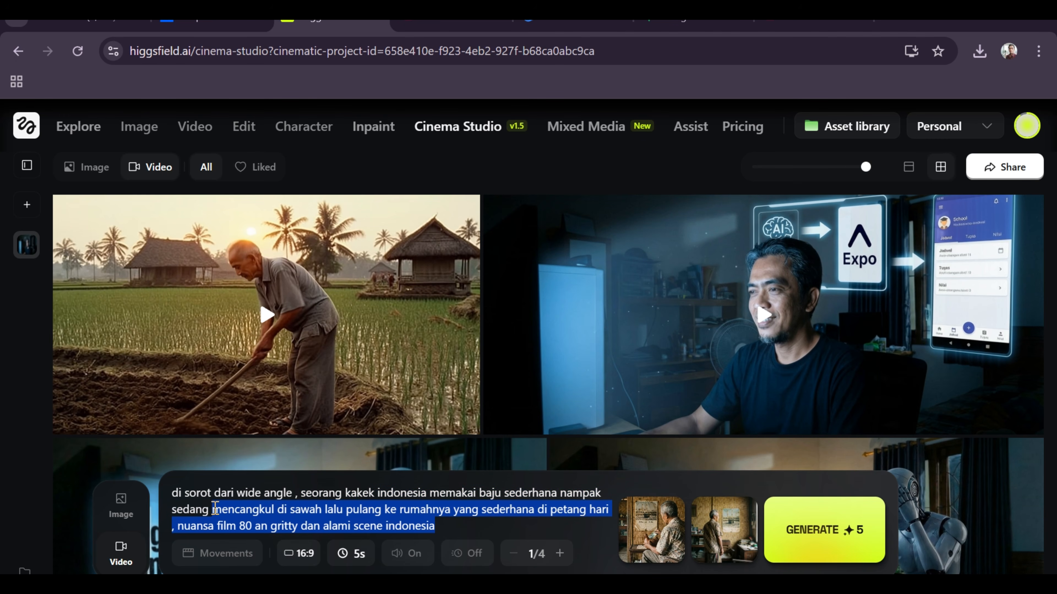
{"action": "type", "text": "memasuk"}
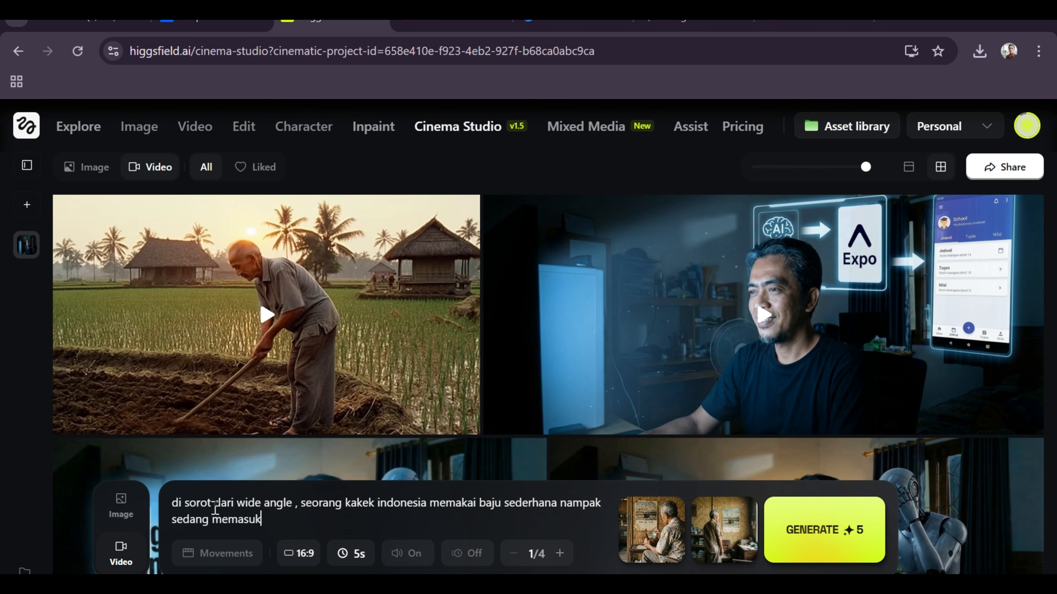
{"action": "type", "text": "kan uang ke celengan, lal"}
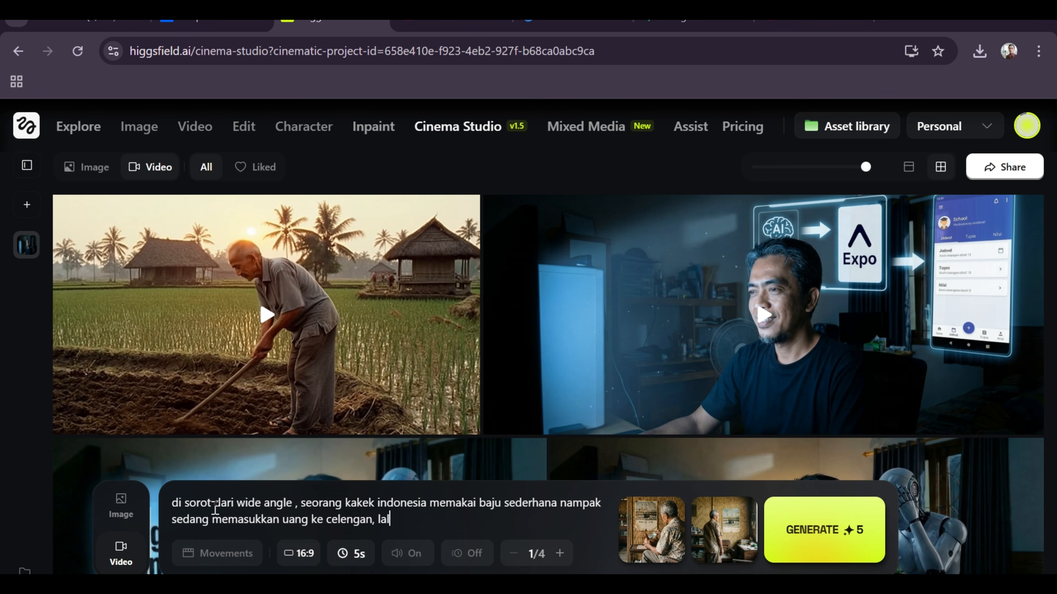
{"action": "type", "text": "u berdiri pelan sambil melihat ke se"}
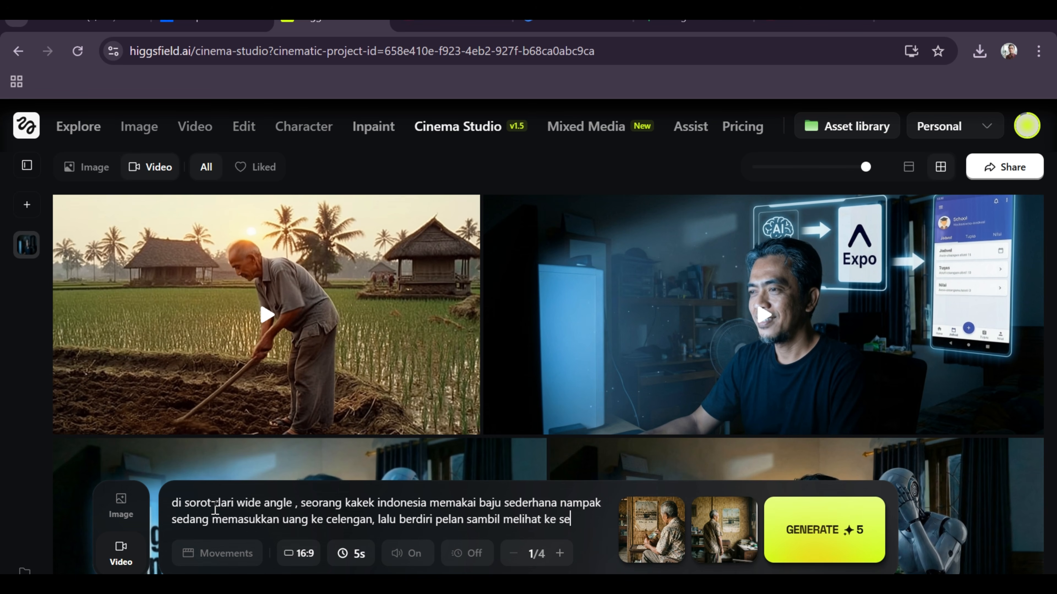
{"action": "type", "text": "buah poster"}
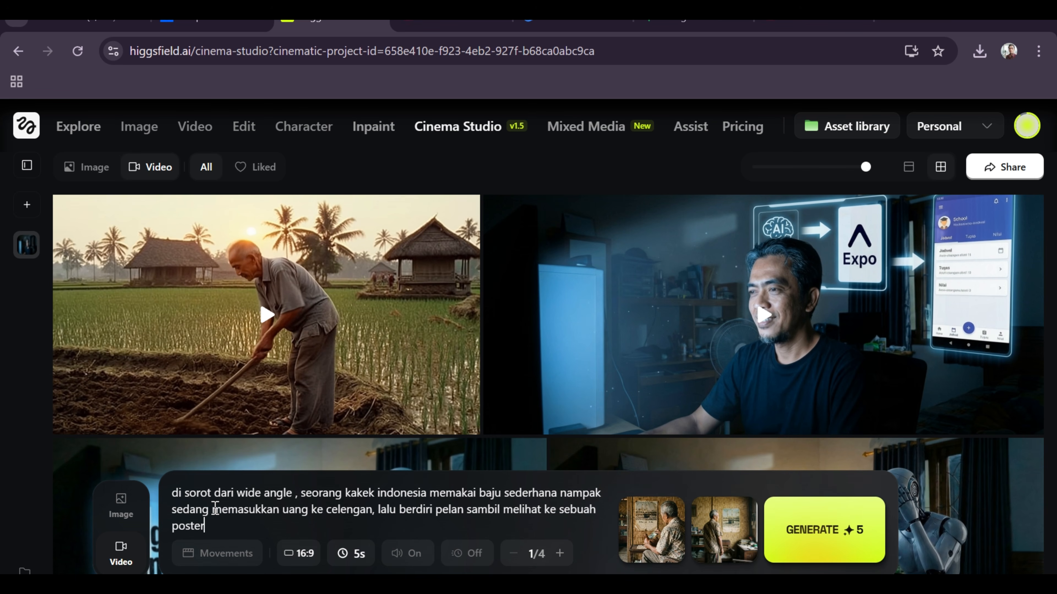
{"action": "type", "text": " dan tersenyum"}
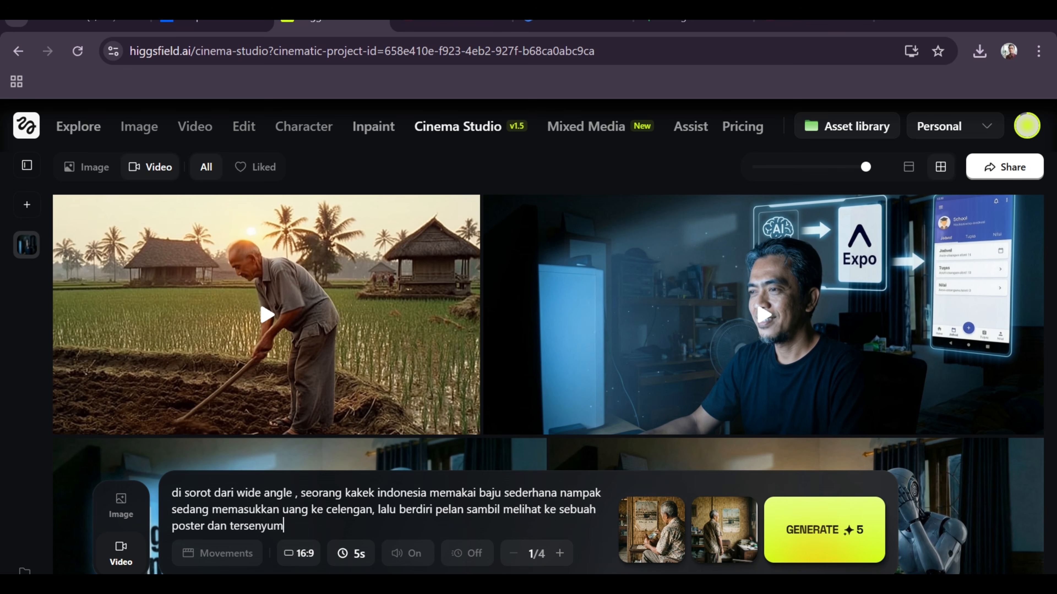
Set the video duration to 10s and generate the money box scene.
{"action": "left_click", "coordinate": [352, 554]}
{"action": "left_click", "coordinate": [361, 510]}
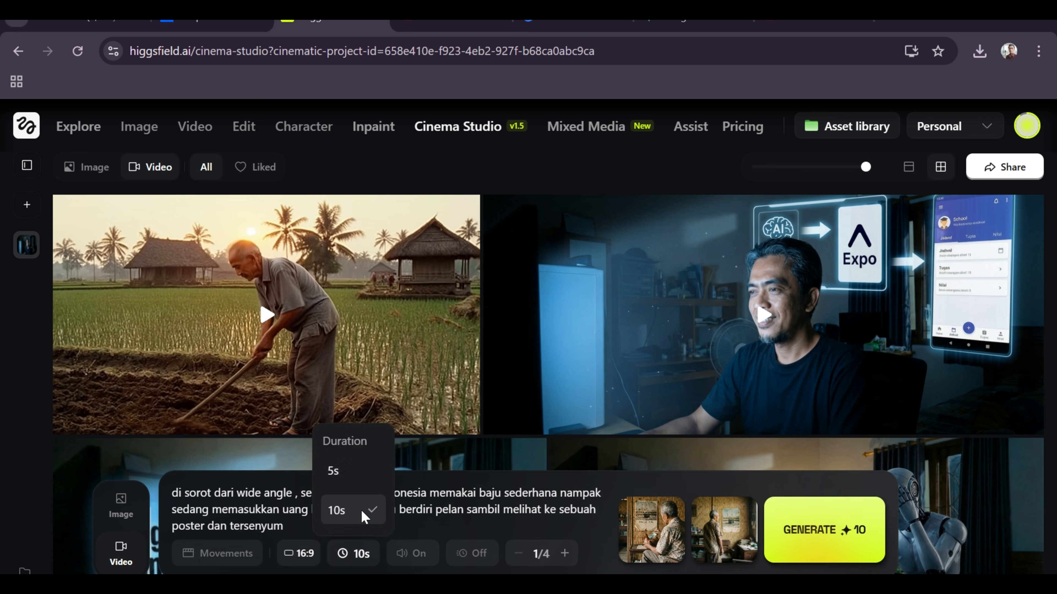
{"action": "left_click", "coordinate": [841, 530]}
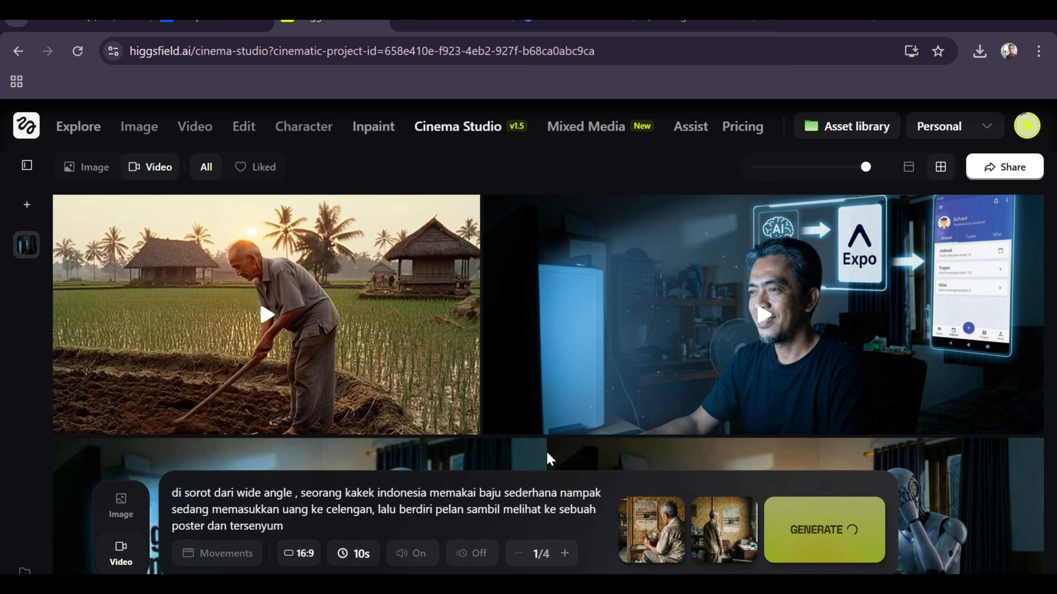